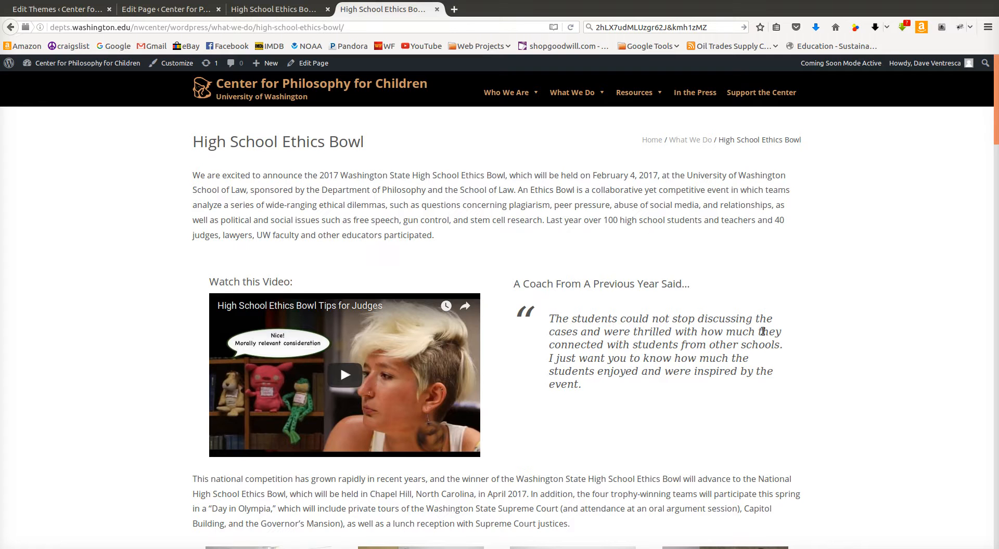
# Scroll through the public High School Ethics Bowl page, reviewing the news, sponsors and archive sections
pyautogui.scroll(-6, 776, 359)
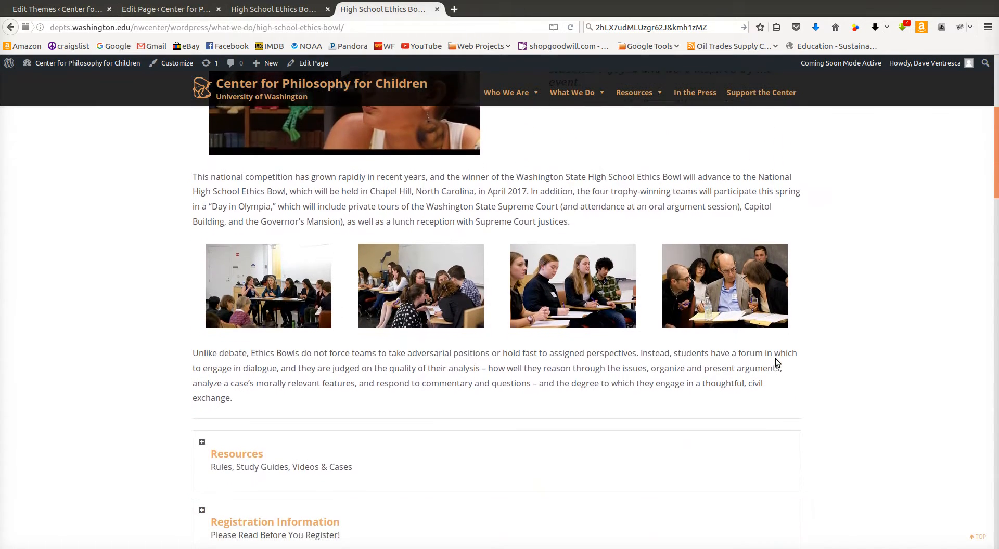
pyautogui.scroll(-3, 775, 358)
pyautogui.scroll(-1, 769, 357)
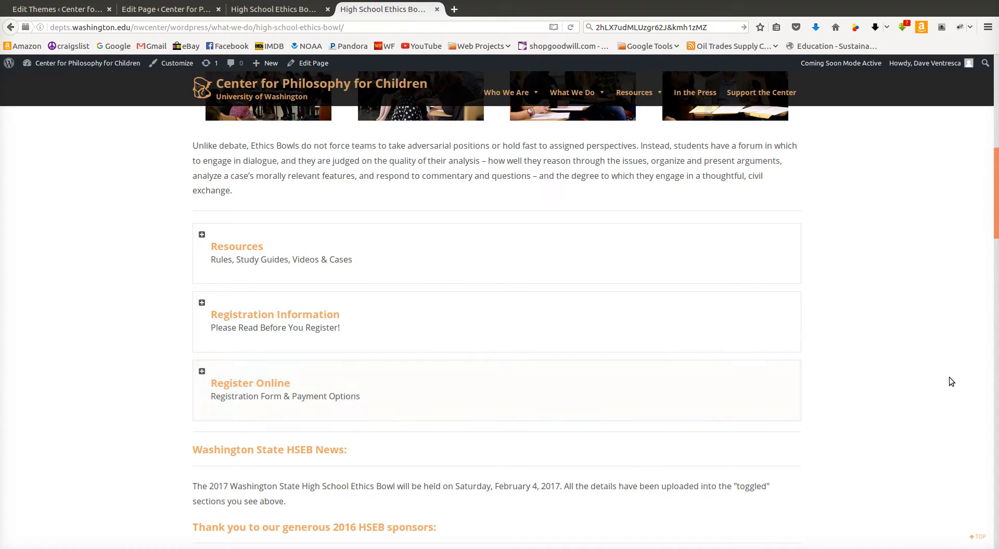
pyautogui.scroll(9, 949, 380)
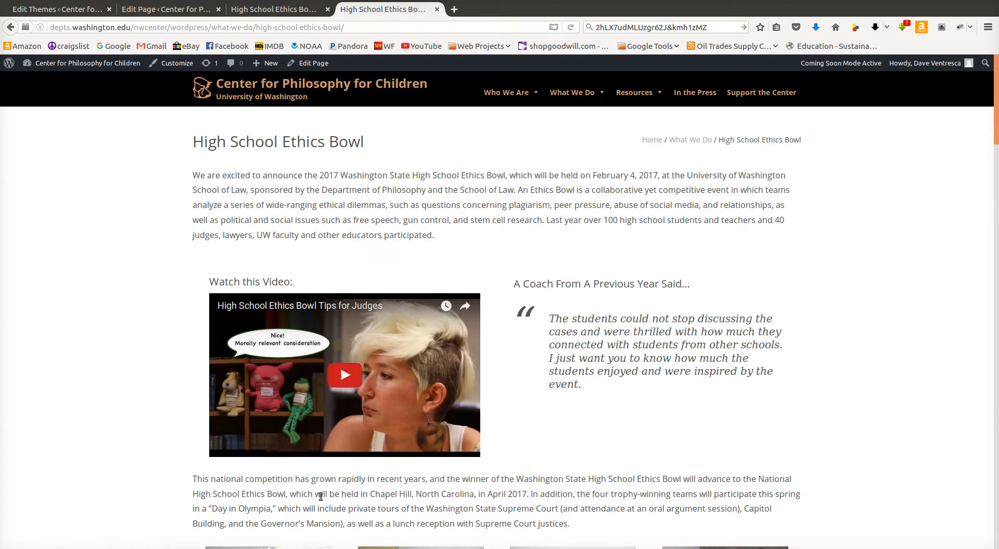
pyautogui.scroll(-7, 622, 304)
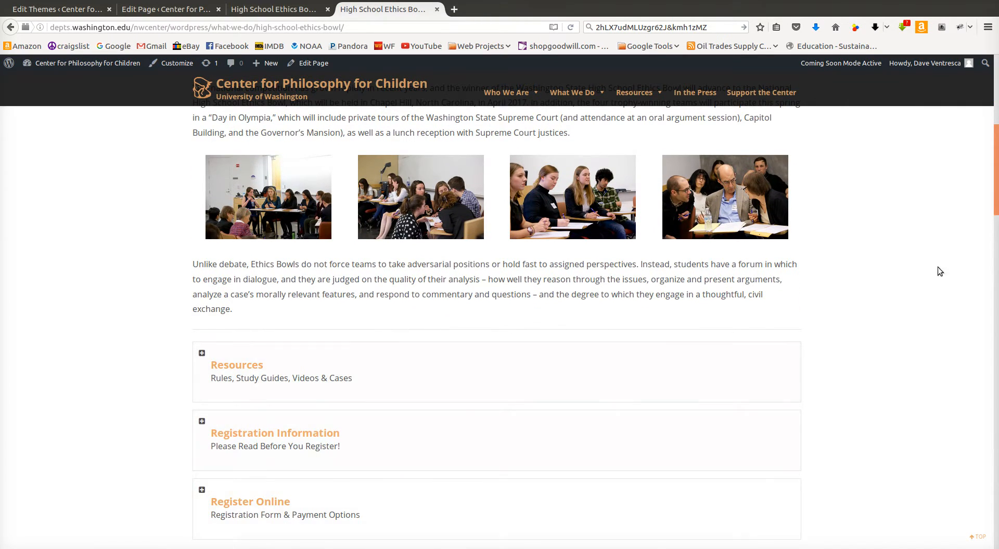
pyautogui.scroll(3, 931, 276)
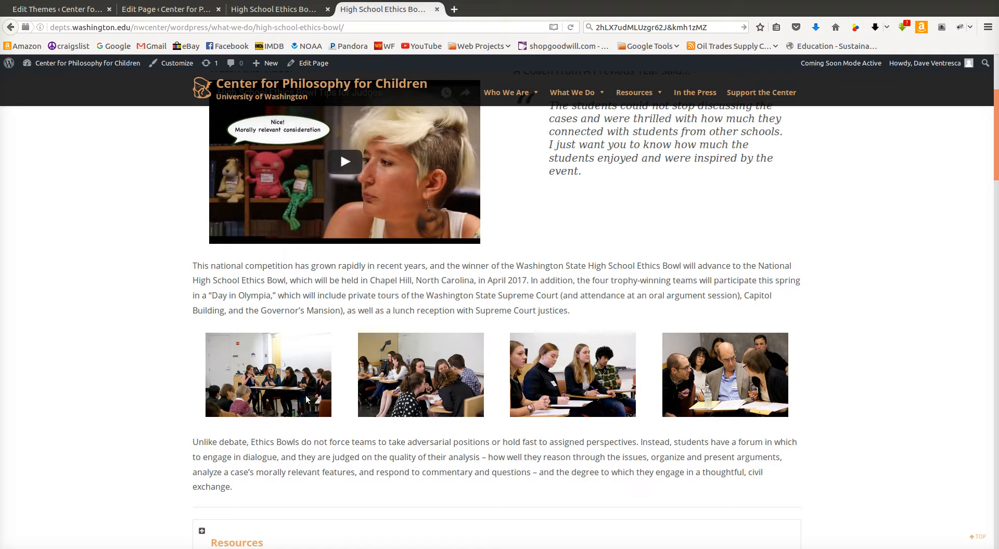
pyautogui.scroll(-2, 373, 416)
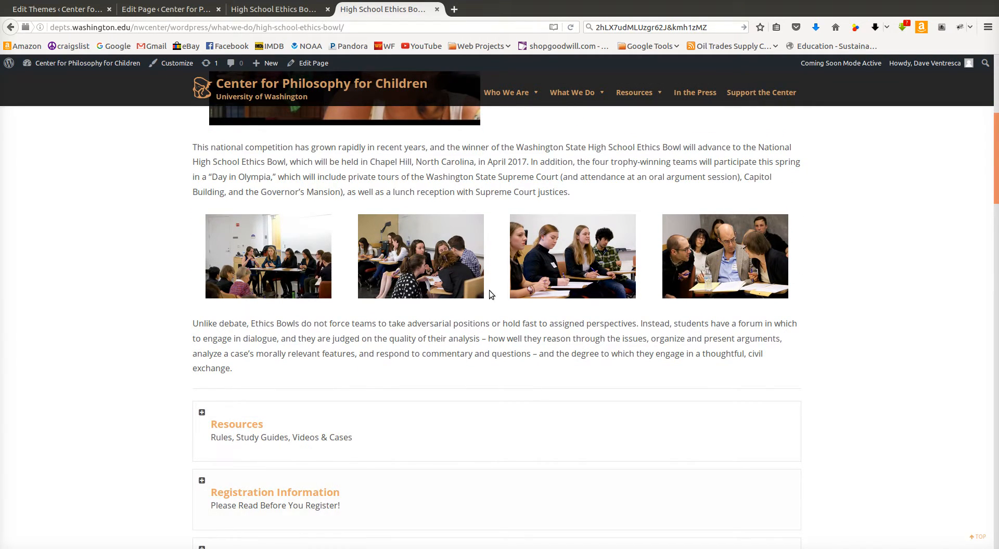
pyautogui.scroll(-3, 489, 291)
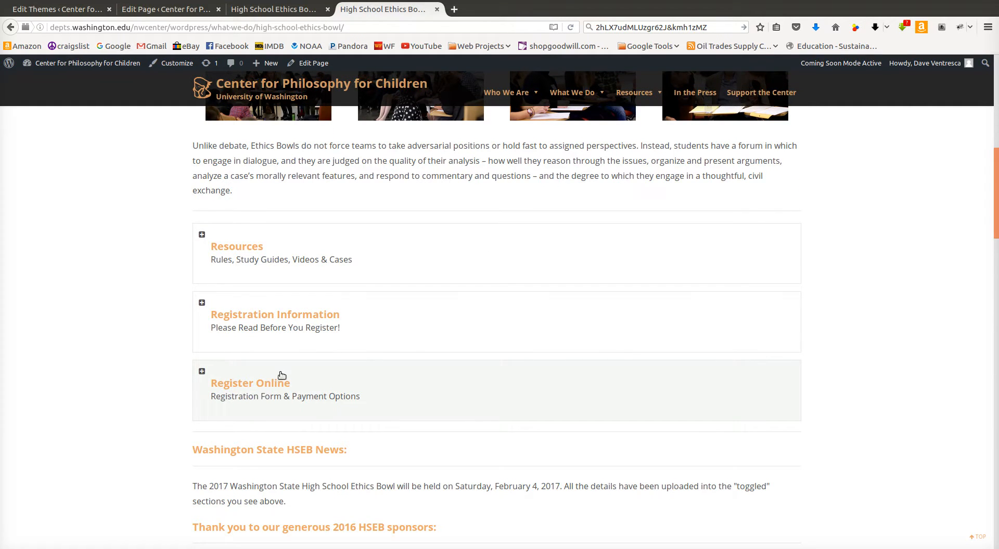
pyautogui.scroll(8, 361, 312)
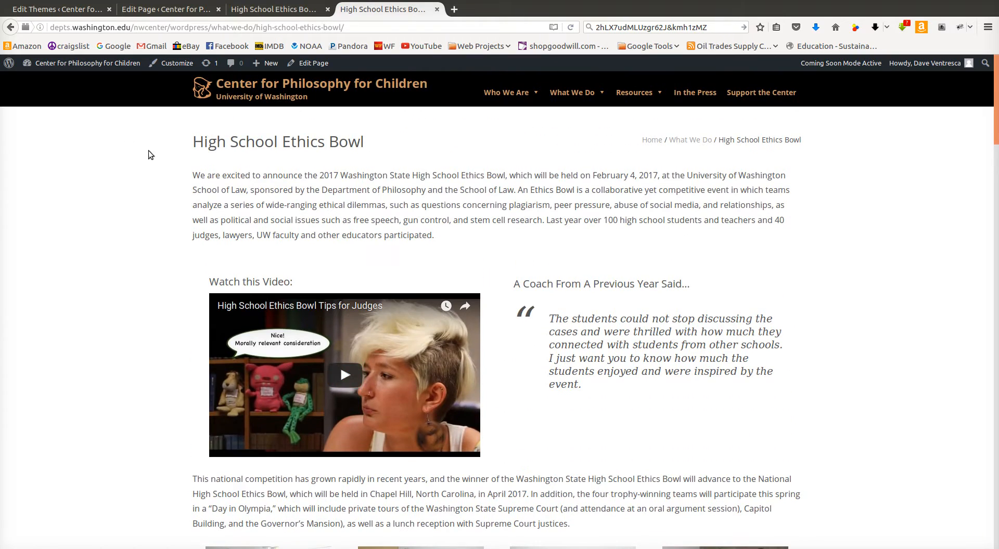
pyautogui.scroll(-4, 571, 307)
pyautogui.scroll(-5, 571, 307)
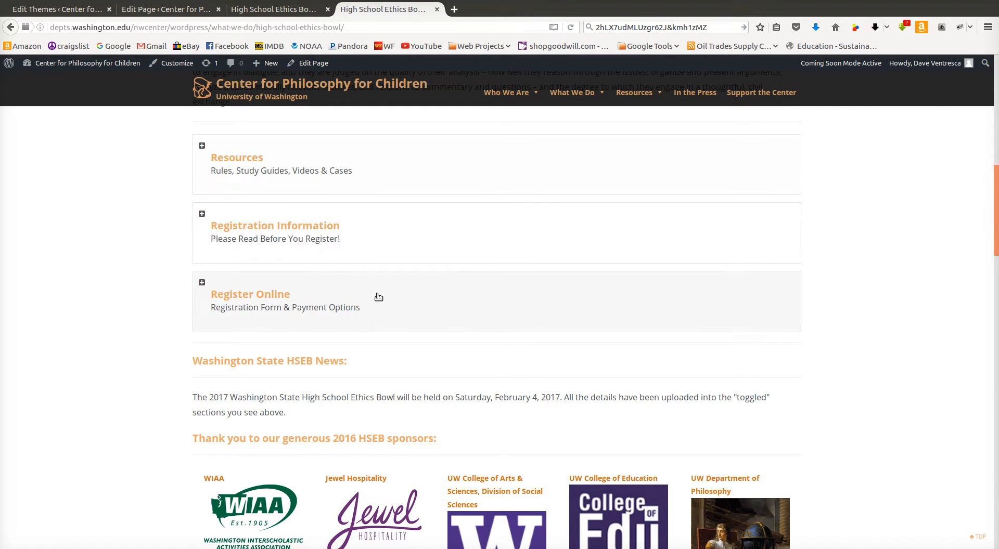
pyautogui.scroll(-5, 379, 294)
pyautogui.scroll(-1, 378, 295)
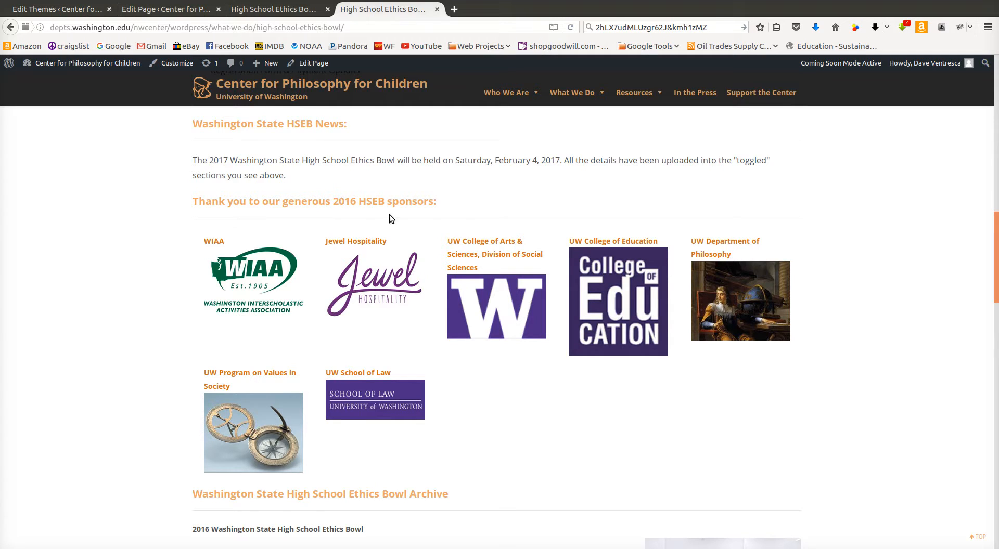
pyautogui.scroll(-4, 655, 227)
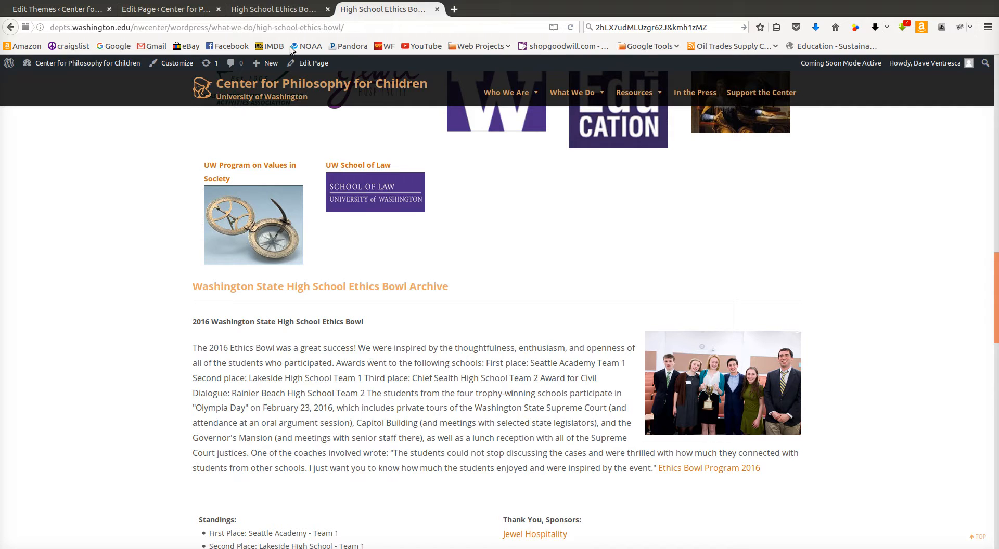
# Open the High School Ethics Bowl settings page in the WordPress admin dashboard
pyautogui.click(281, 9)
pyautogui.moveTo(68, 211)
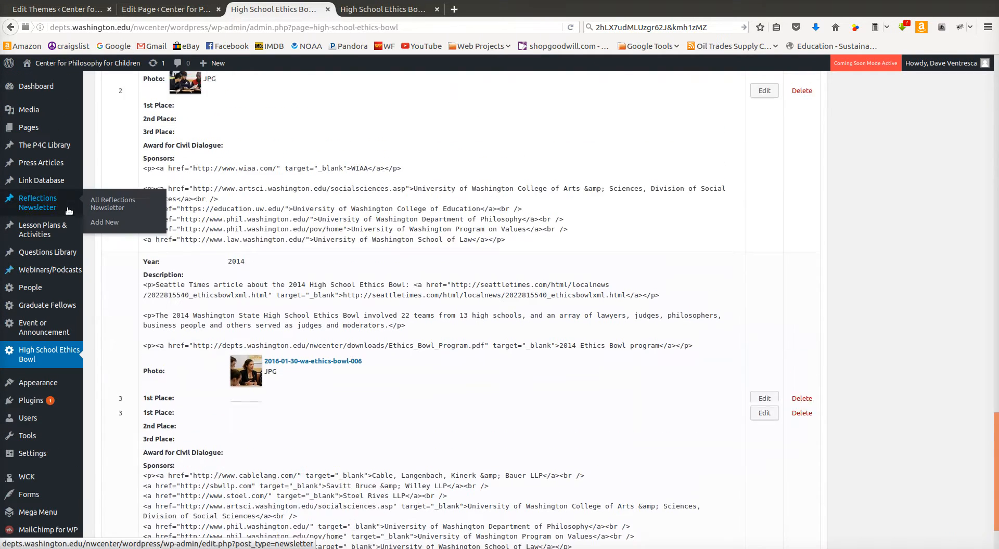
pyautogui.scroll(7, 68, 211)
pyautogui.click(41, 87)
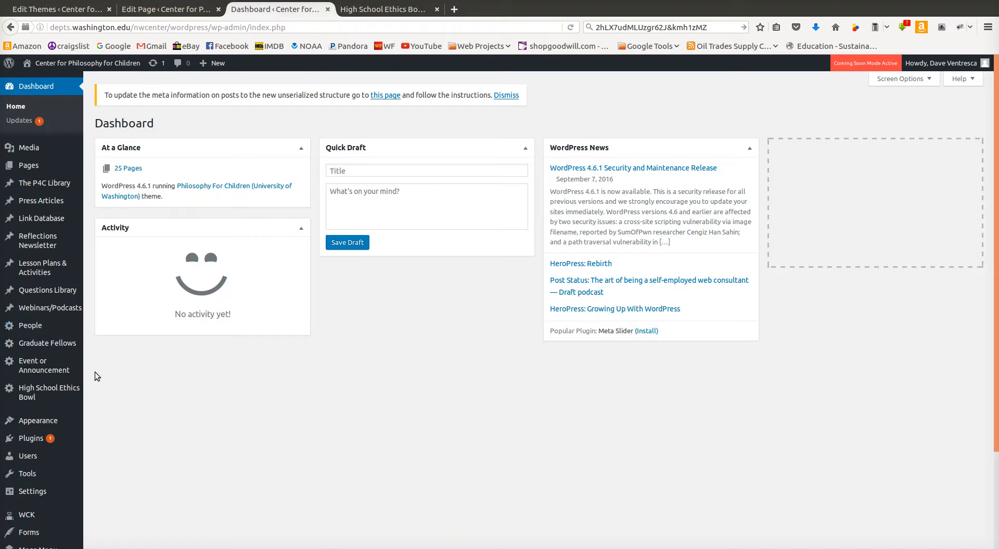
pyautogui.click(42, 390)
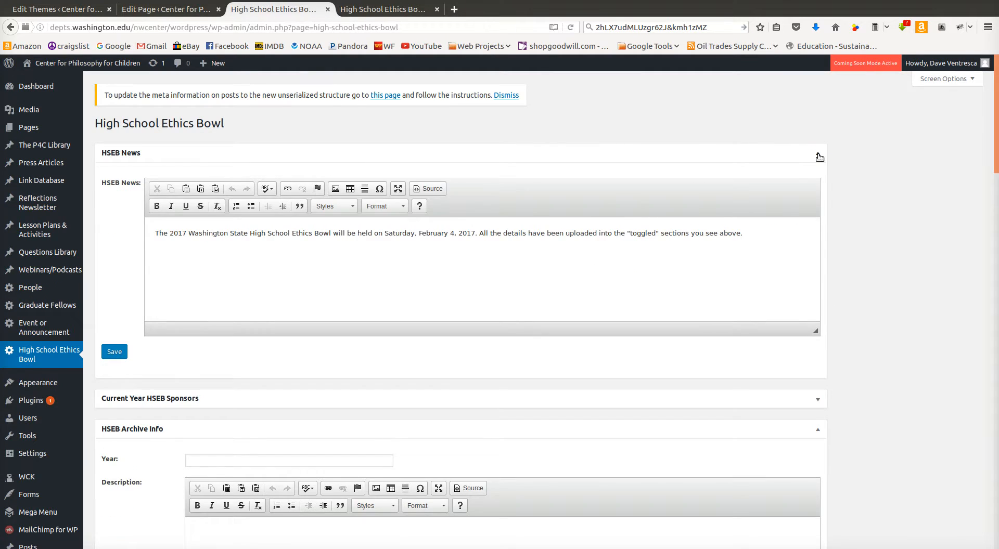
# Collapse and expand the HSEB panels to examine the HSEB News text in its editor
pyautogui.click(817, 153)
pyautogui.click(818, 214)
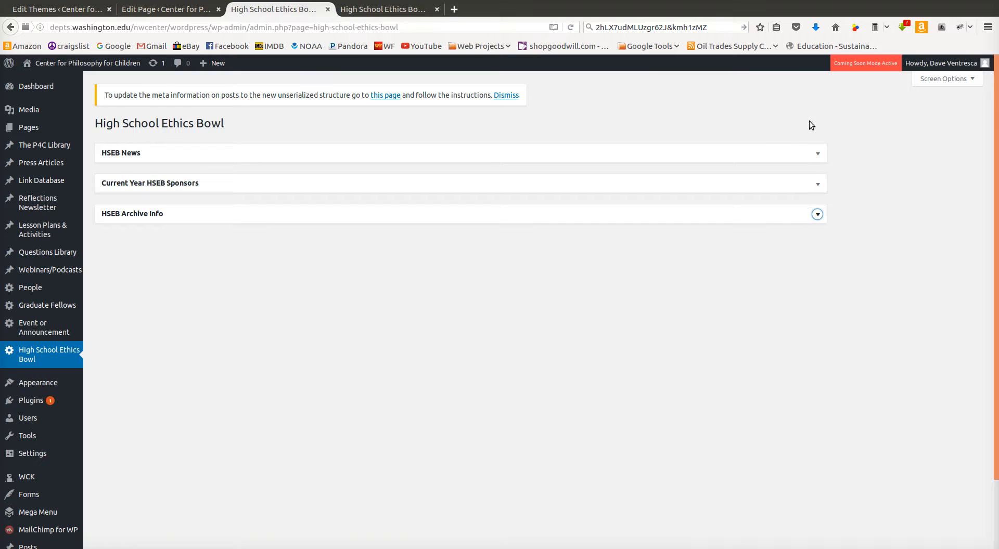
pyautogui.click(817, 153)
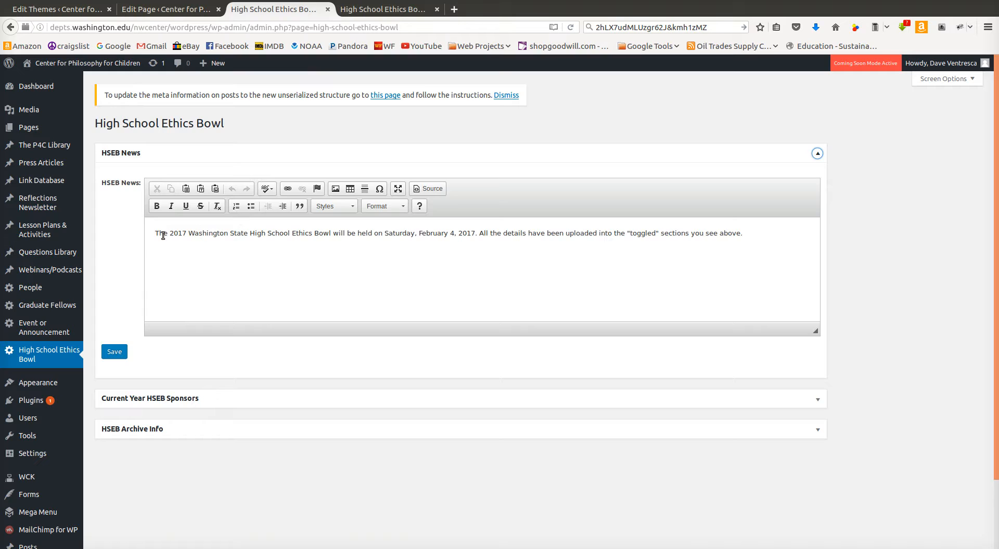
pyautogui.moveTo(156, 237); pyautogui.dragTo(536, 254)
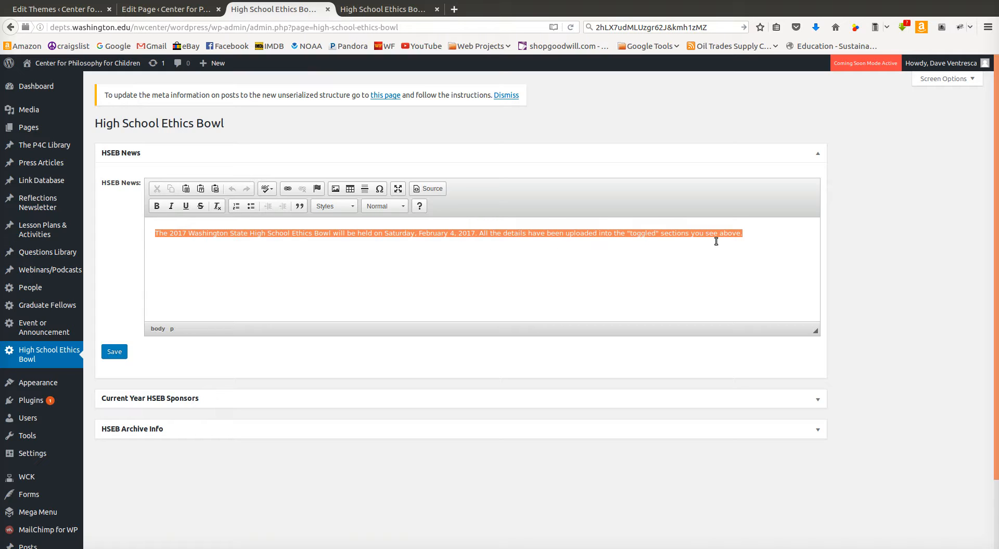
pyautogui.moveTo(739, 239); pyautogui.dragTo(734, 241)
pyautogui.click(819, 155)
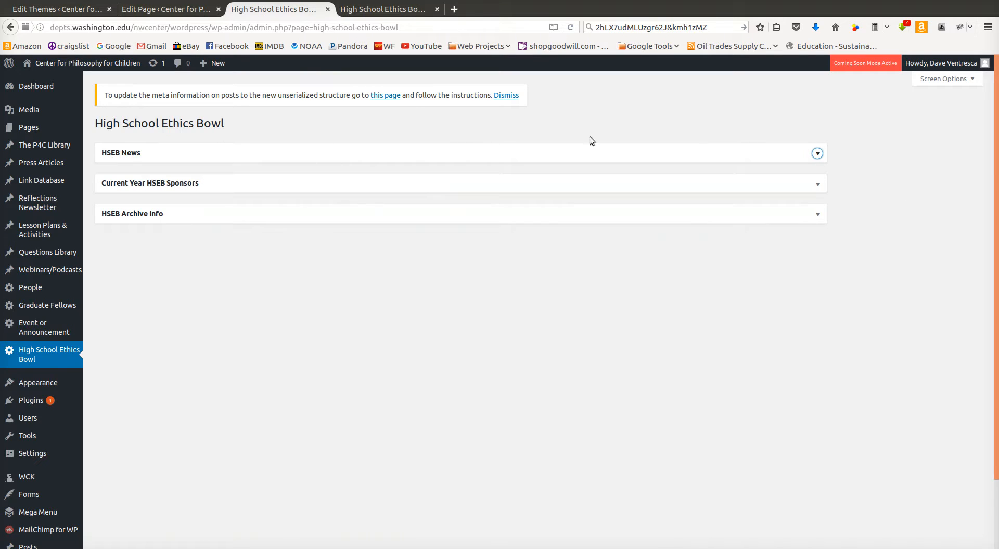
# Expand the Current Year HSEB Sponsors panel and compare its sponsor entries with those on the public page
pyautogui.click(817, 187)
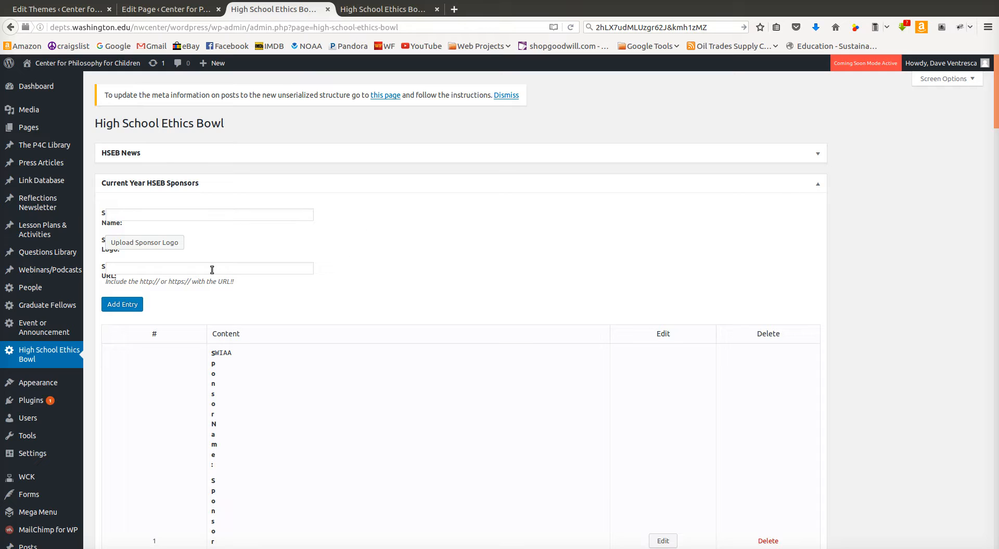
pyautogui.press('F5')
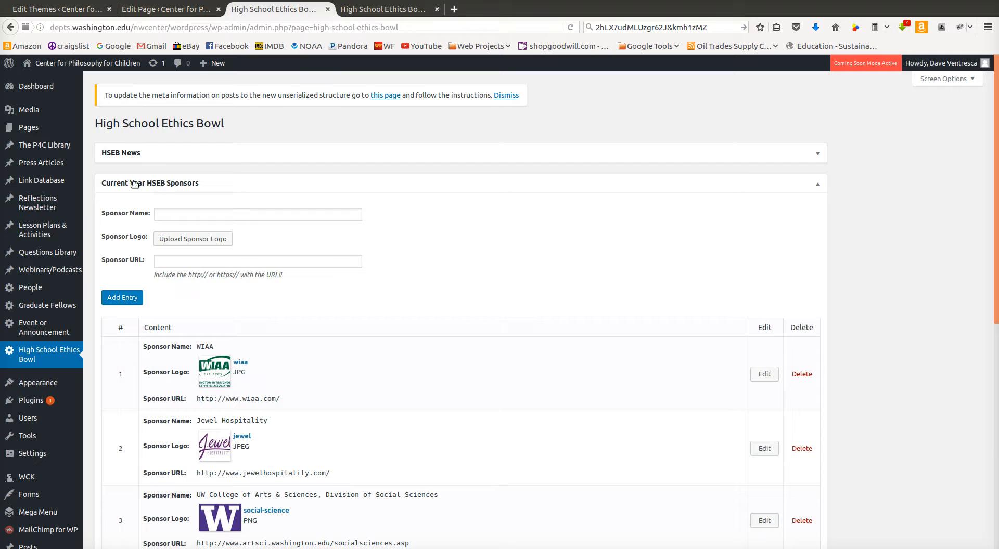
pyautogui.click(409, 9)
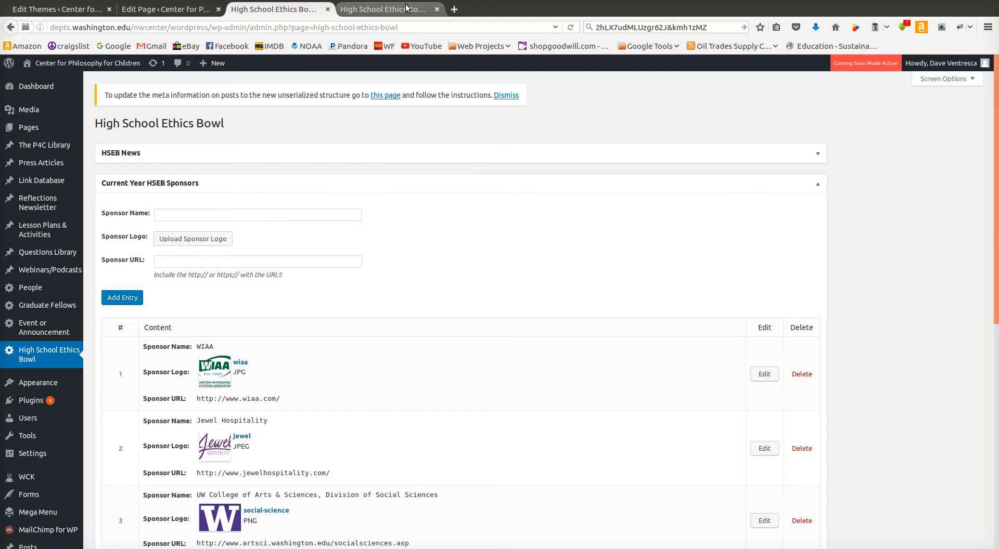
pyautogui.scroll(4, 445, 338)
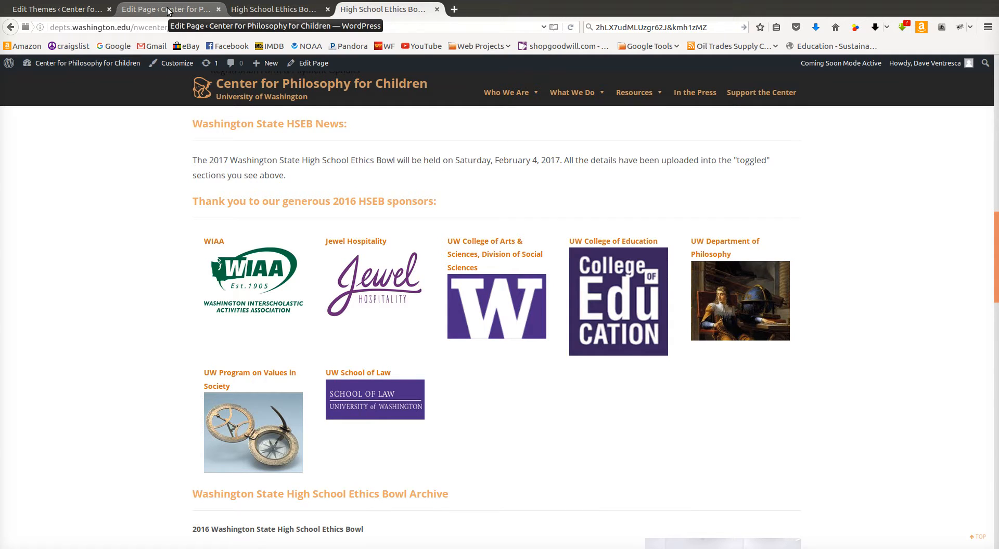
pyautogui.click(272, 9)
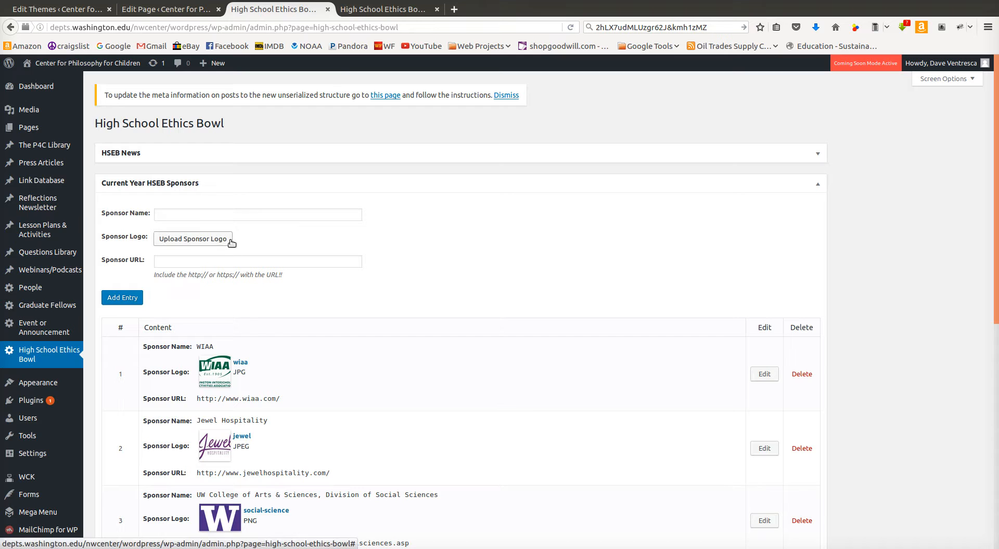
pyautogui.scroll(-5, 232, 239)
pyautogui.scroll(-3, 232, 239)
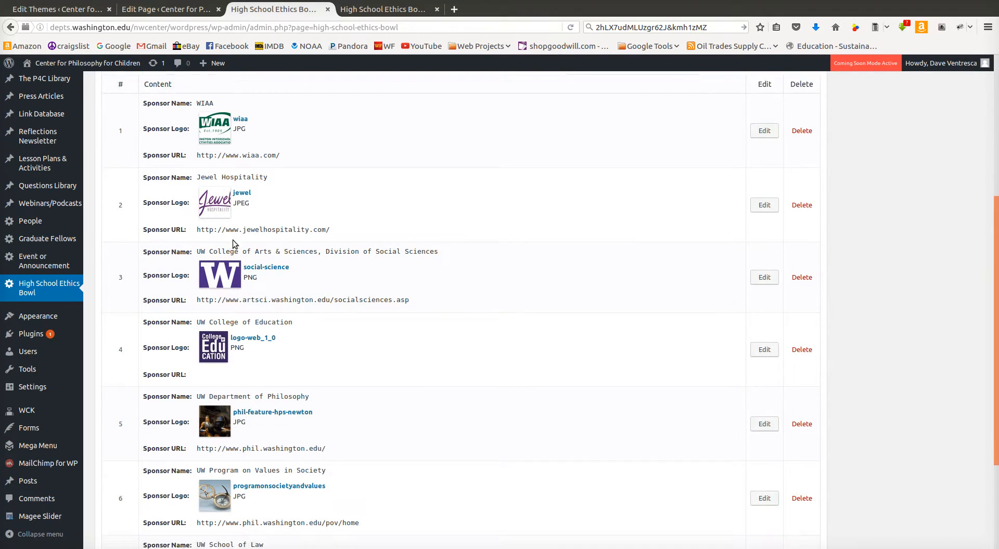
pyautogui.scroll(8, 232, 239)
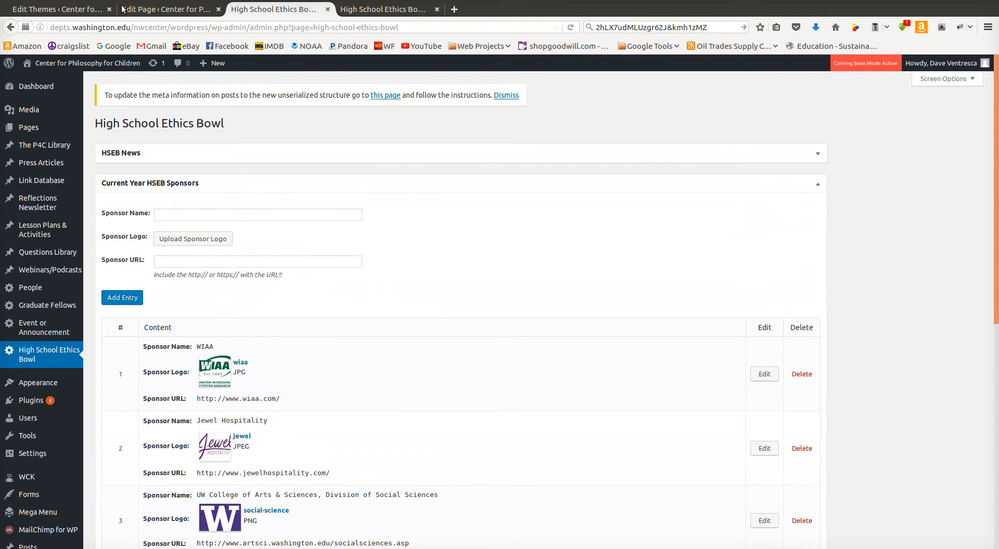
# In the theme's page.php, replace the year expression in the sponsors heading with 2017 and update the file
pyautogui.click(89, 9)
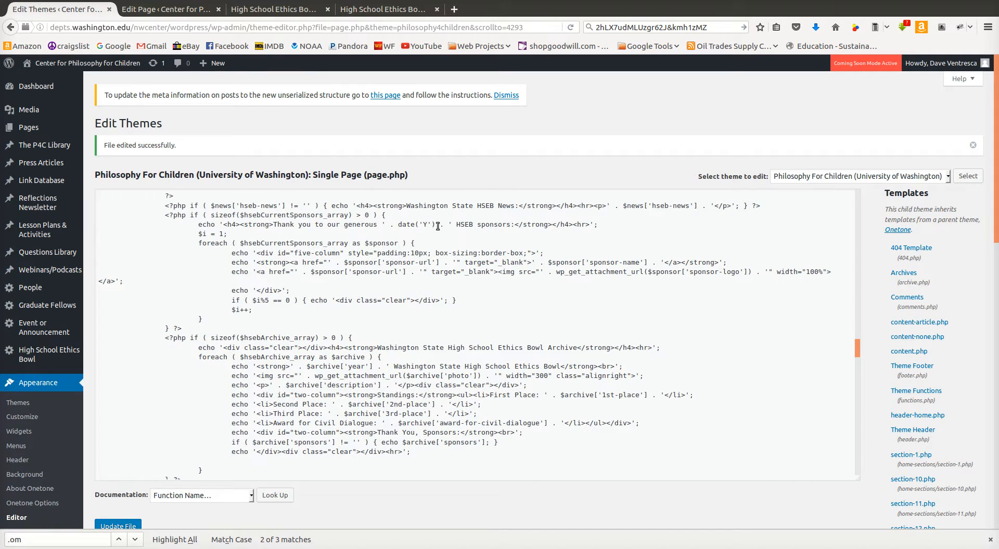
pyautogui.moveTo(451, 224); pyautogui.dragTo(385, 228)
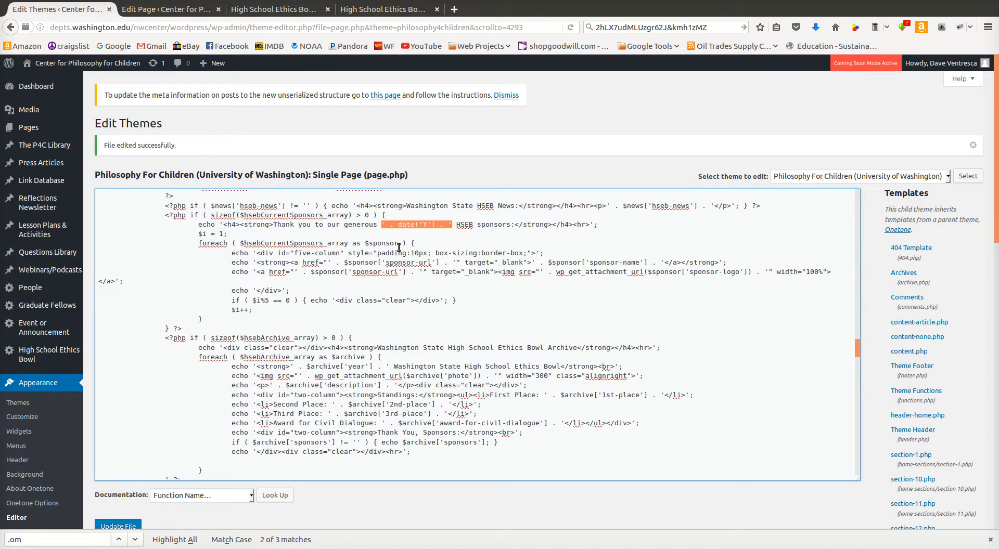
pyautogui.write('2017')
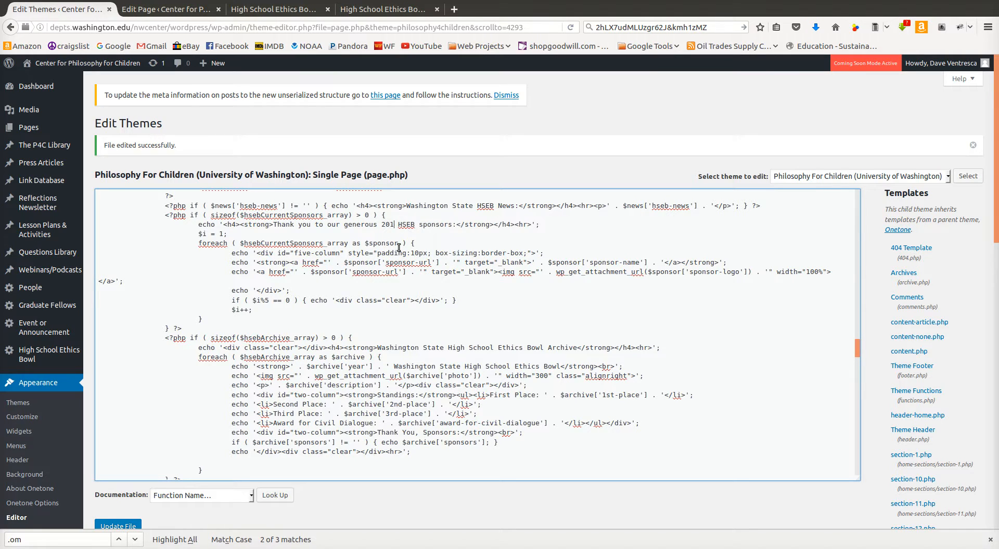
pyautogui.click(127, 525)
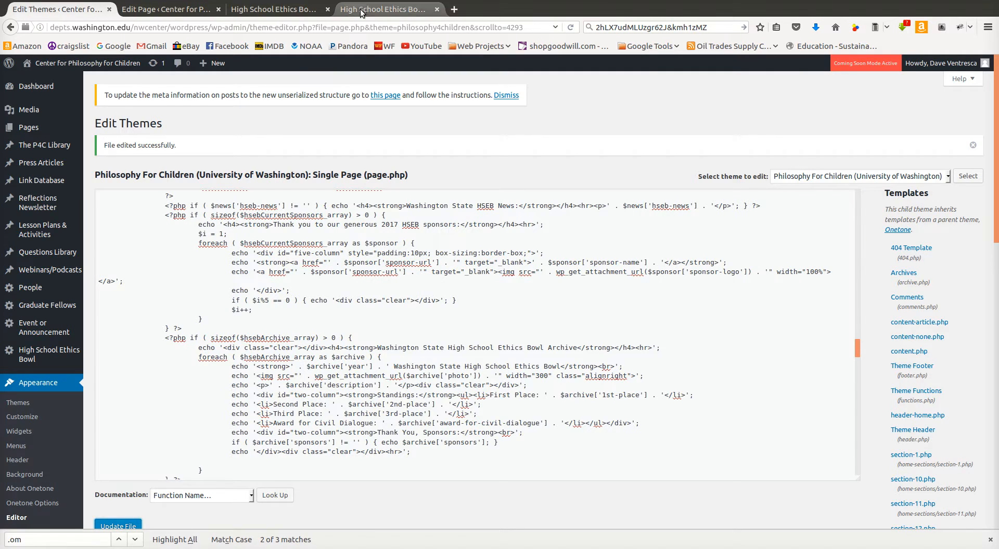
pyautogui.click(126, 527)
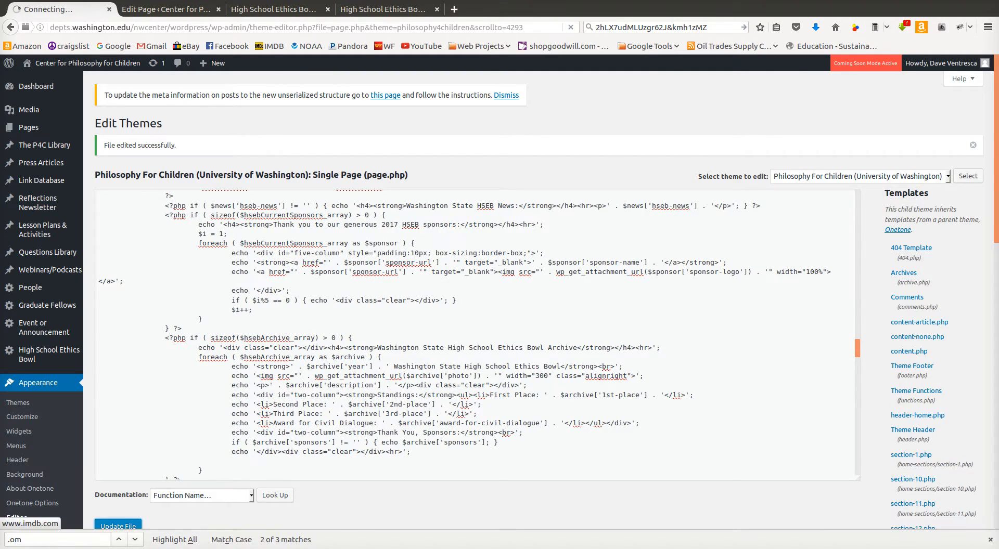
# Reload the public High School Ethics Bowl page to check the sponsors heading
pyautogui.click(392, 13)
pyautogui.press('F5')
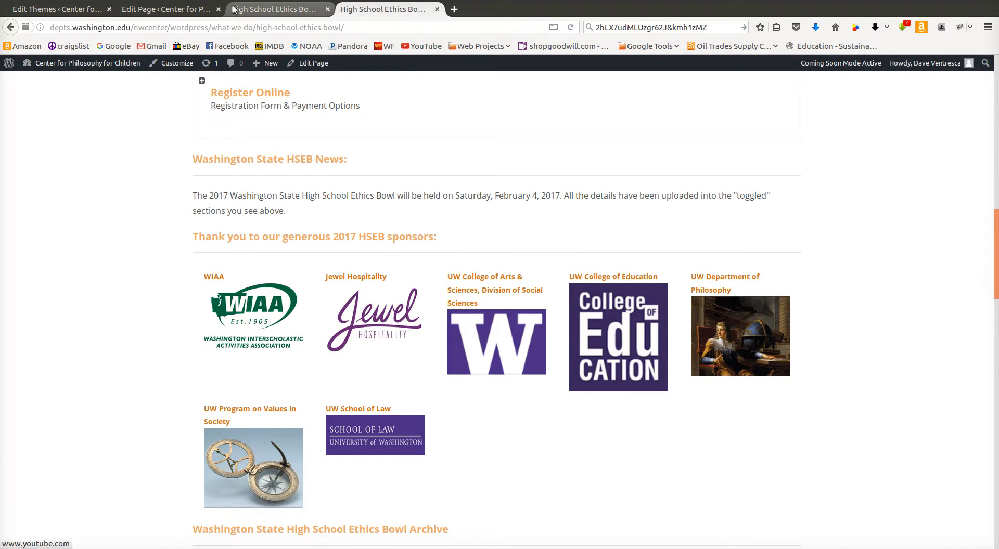
# In the HSEB admin settings, delete the WIAA entry from the Current Year HSEB Sponsors list
pyautogui.click(274, 9)
pyautogui.scroll(-5, 516, 360)
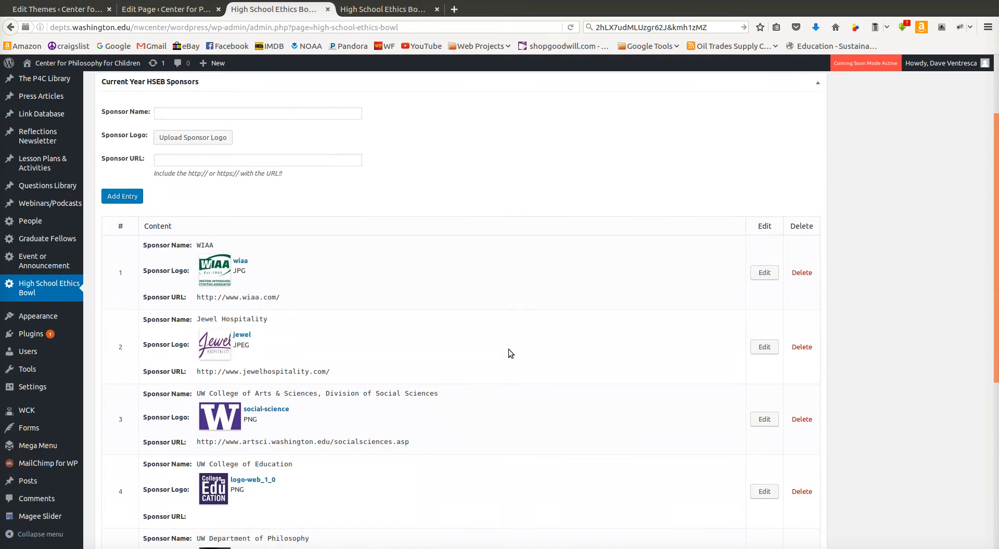
pyautogui.scroll(-3, 501, 350)
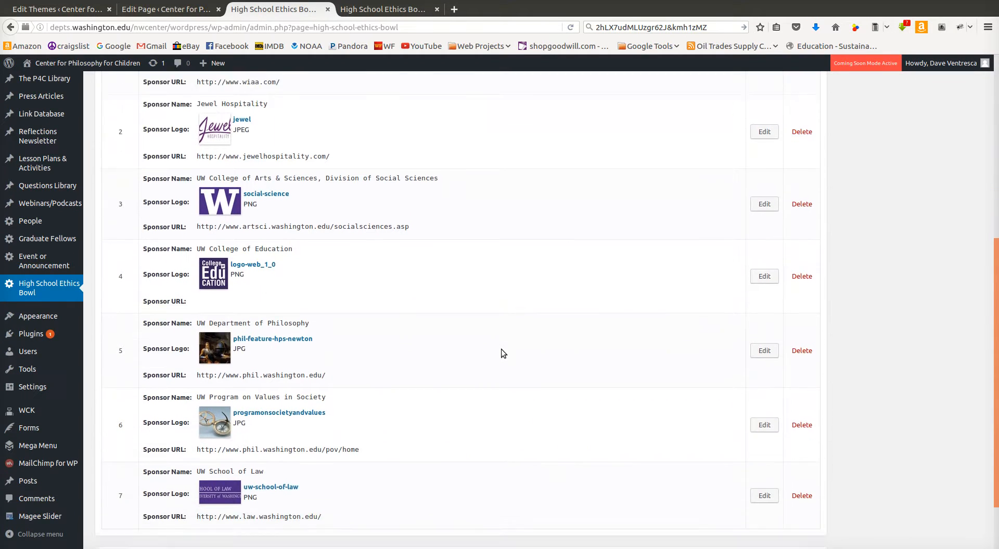
pyautogui.scroll(5, 501, 349)
pyautogui.scroll(1, 501, 349)
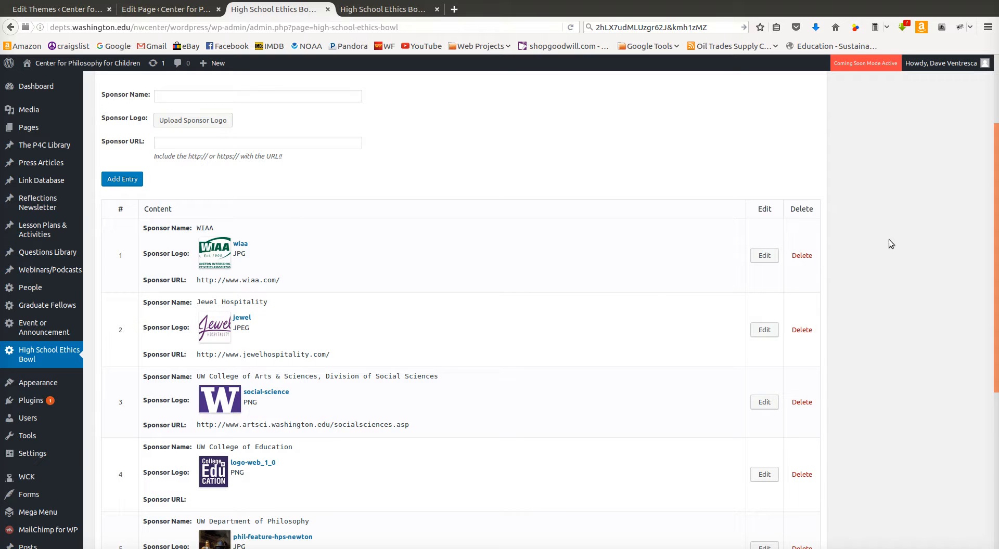
pyautogui.click(803, 257)
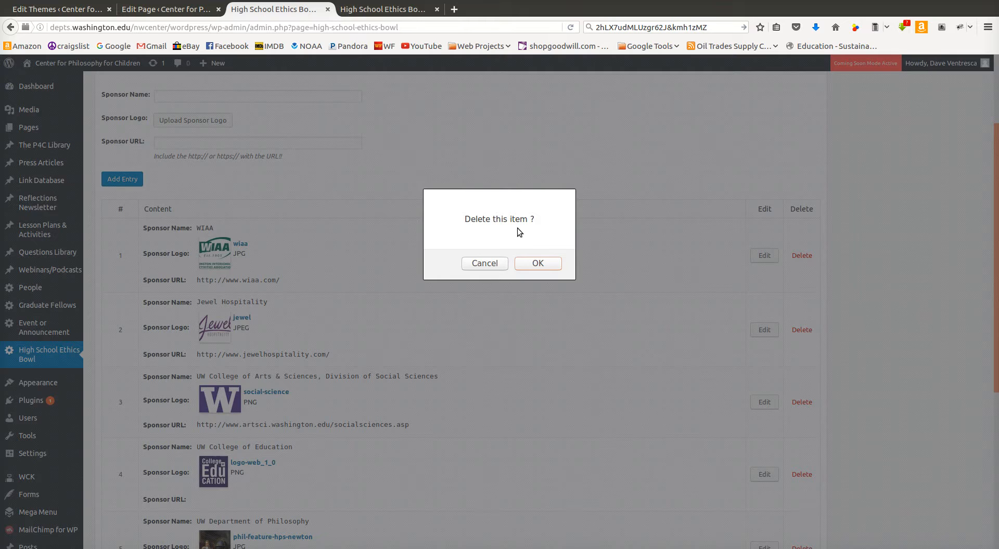
pyautogui.click(538, 263)
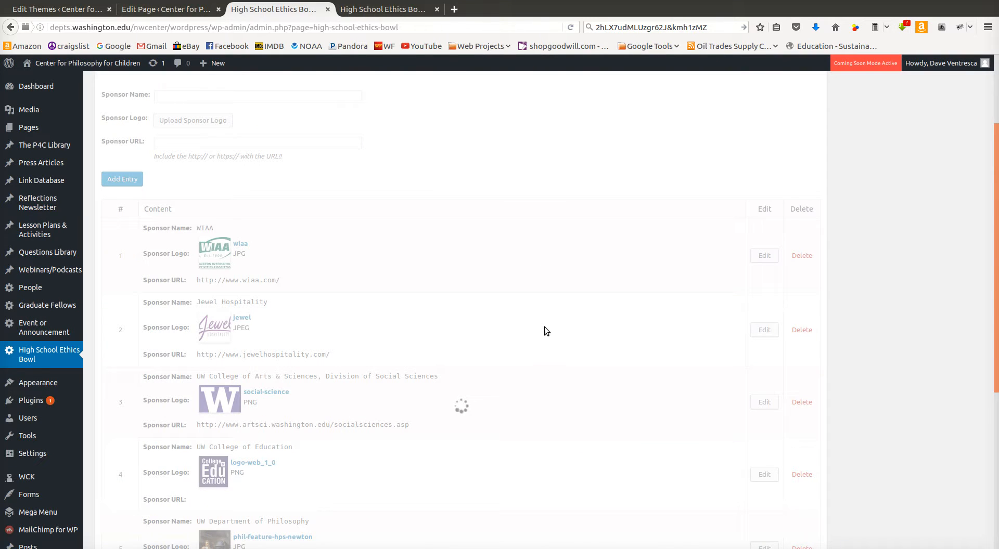
# Start a new sponsor entry named WIAA and choose the wiaa image from the media library as its logo
pyautogui.scroll(-5, 263, 404)
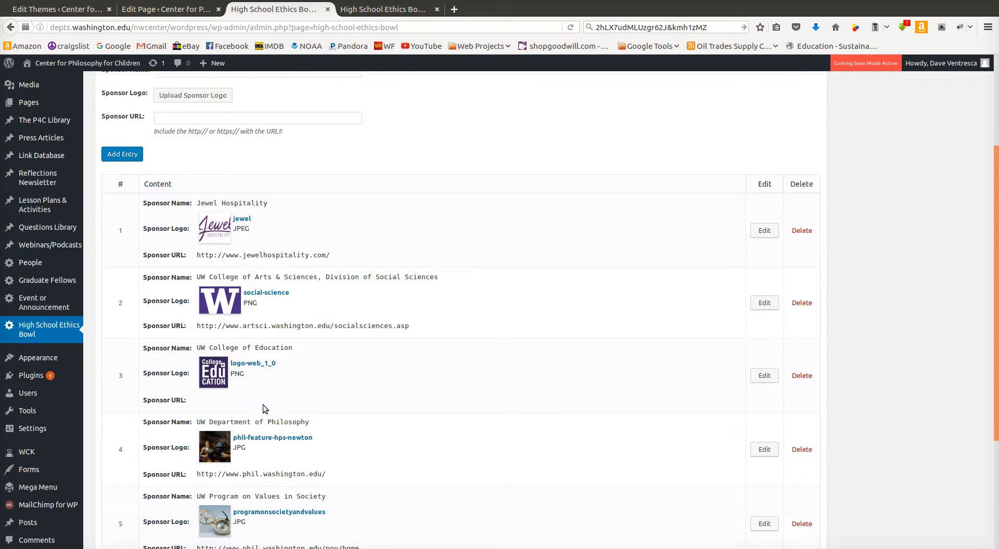
pyautogui.scroll(8, 349, 380)
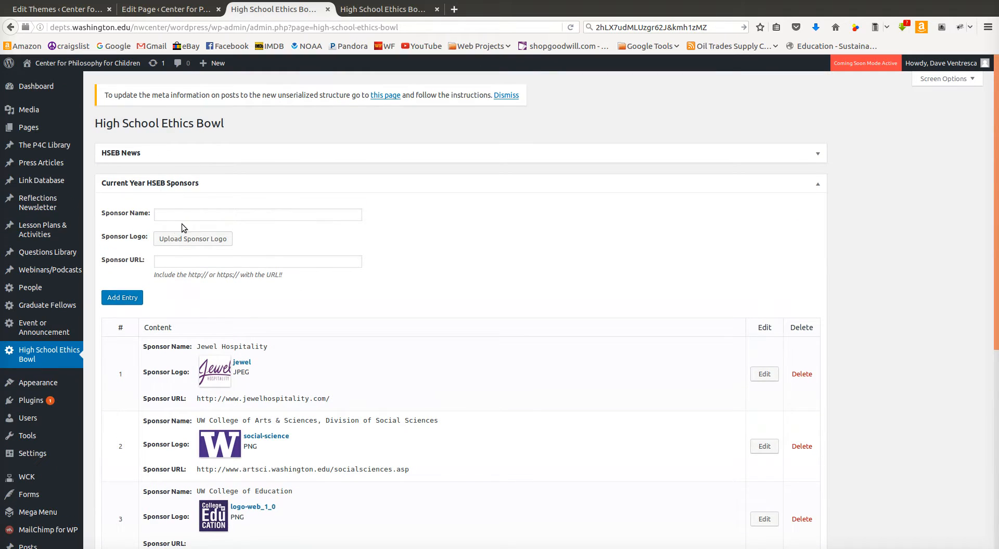
pyautogui.click(193, 210)
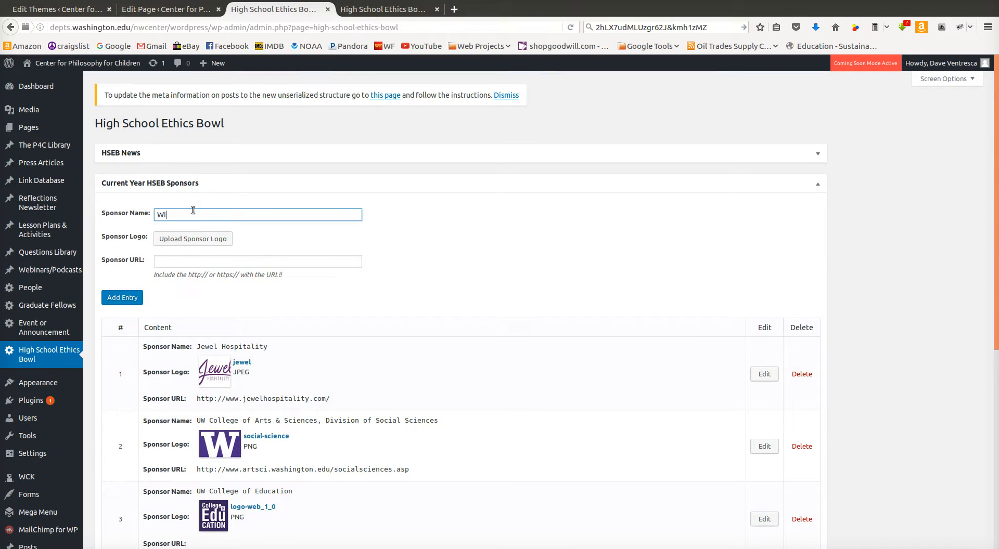
pyautogui.click(190, 239)
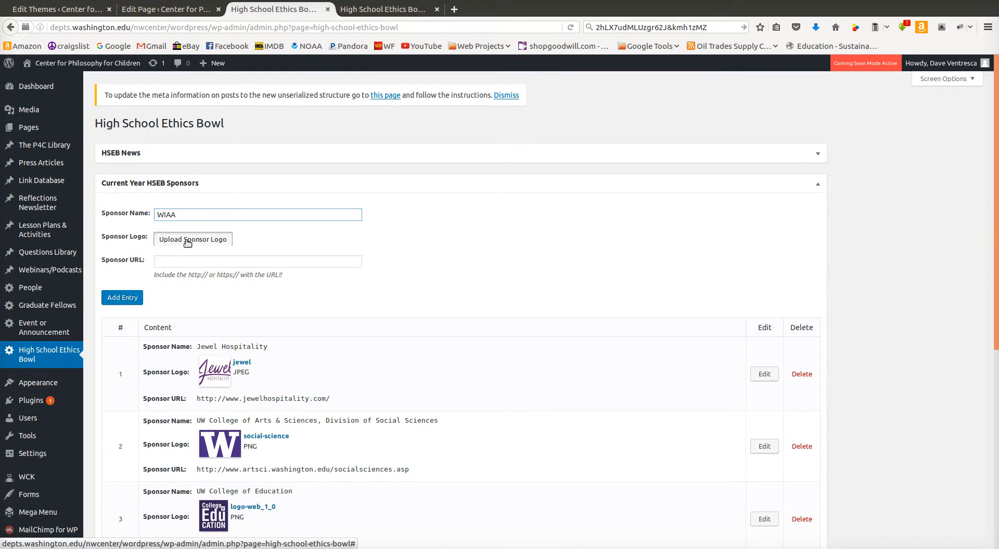
pyautogui.click(97, 105)
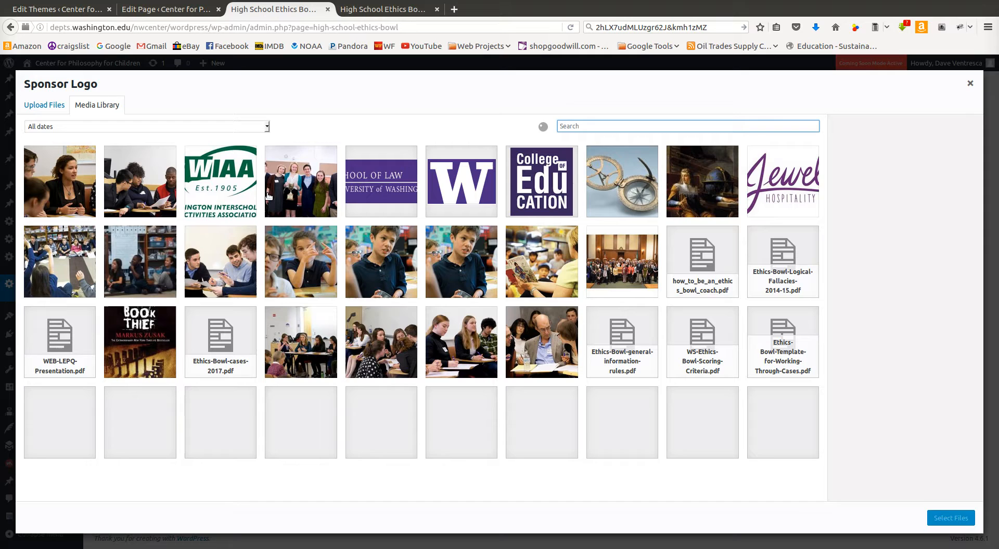
pyautogui.click(220, 181)
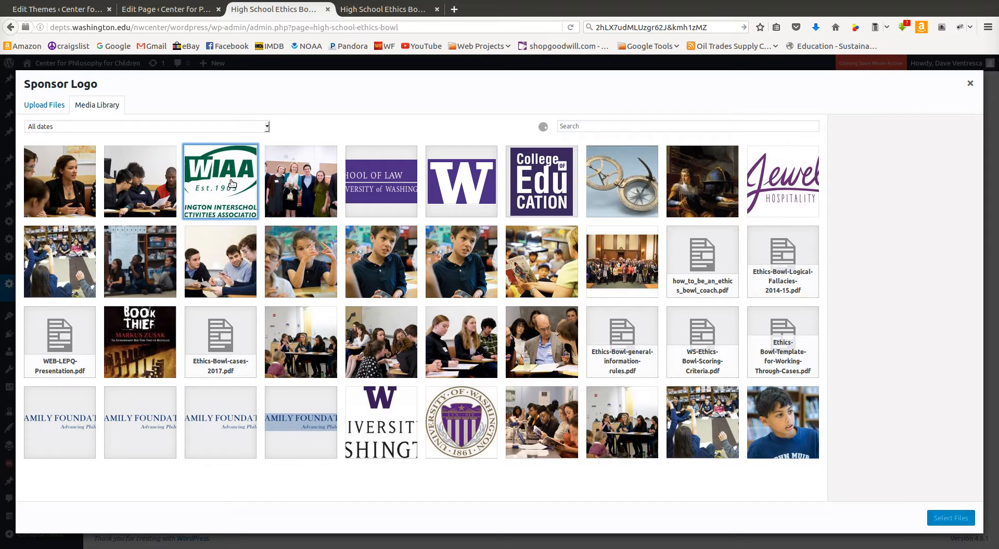
pyautogui.click(946, 519)
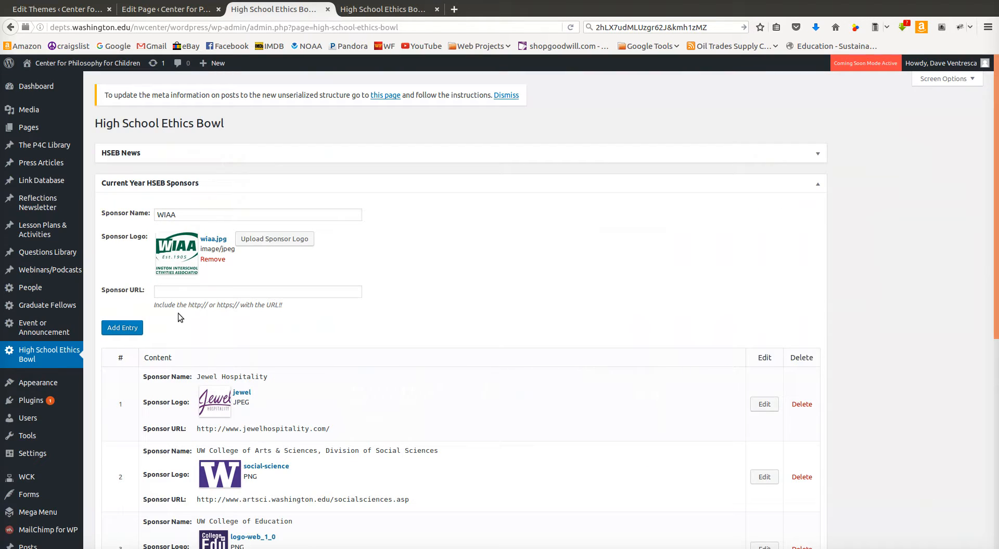
# On the public High School Ethics Bowl page, copy the link location of the WIAA sponsor logo
pyautogui.hotkey('ctrl', 'Tab')
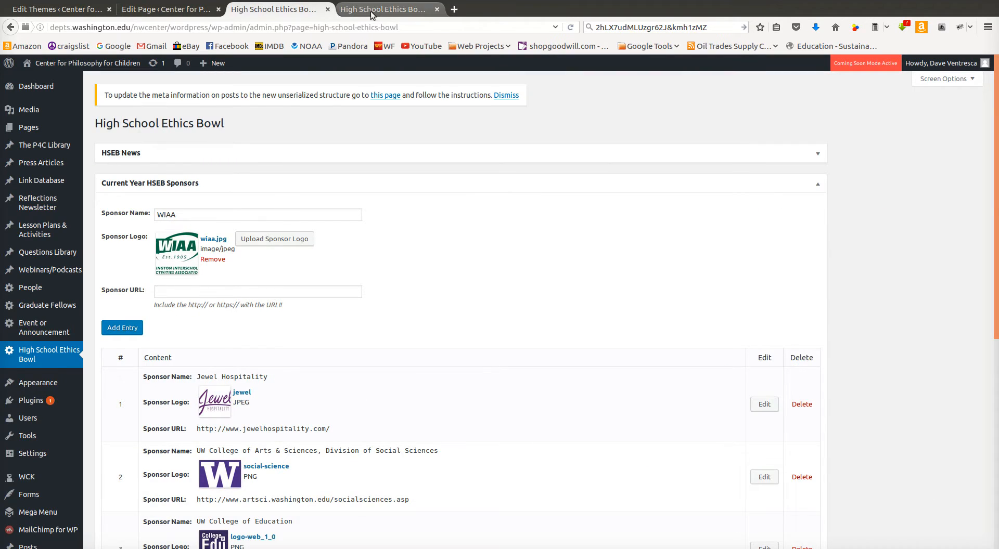
pyautogui.rightClick(242, 323)
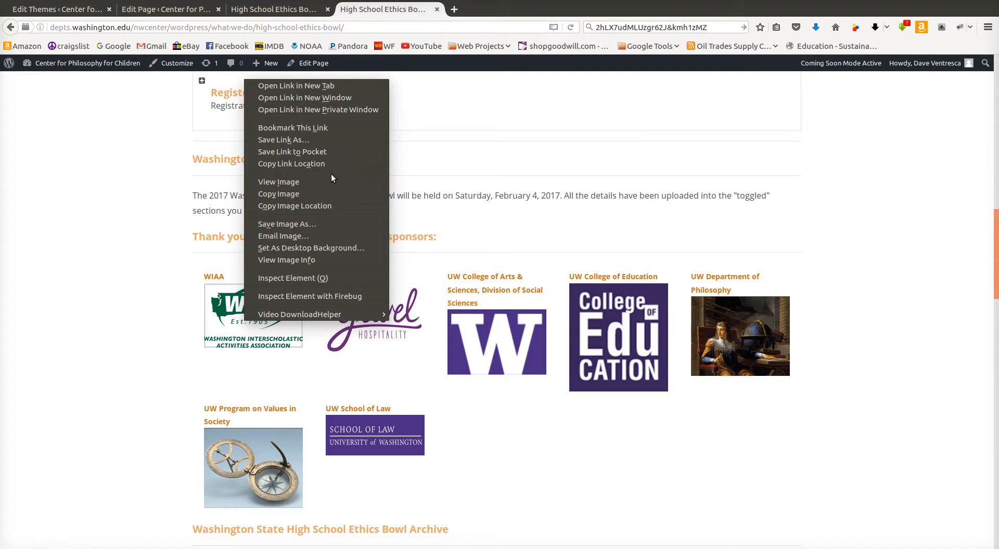
pyautogui.click(304, 206)
pyautogui.rightClick(274, 309)
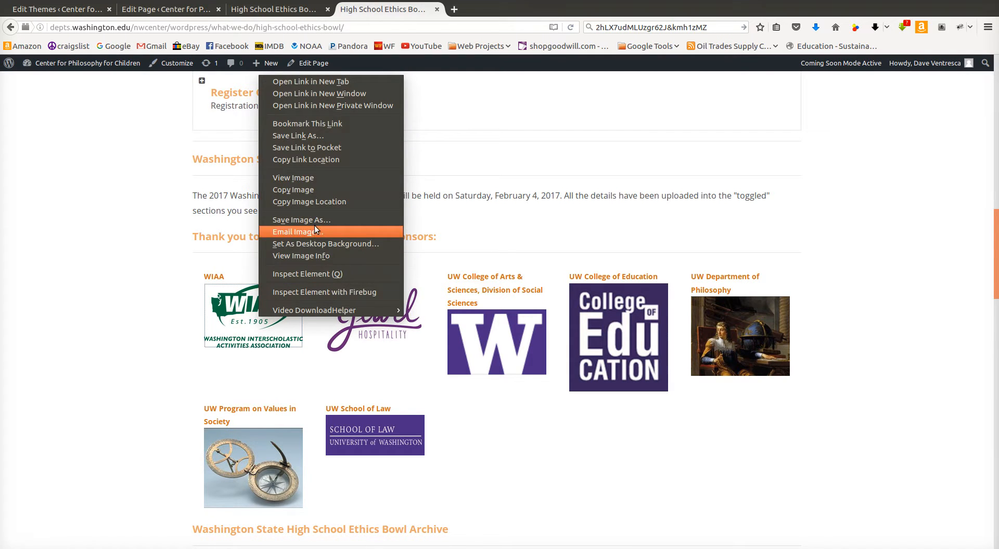
pyautogui.click(313, 160)
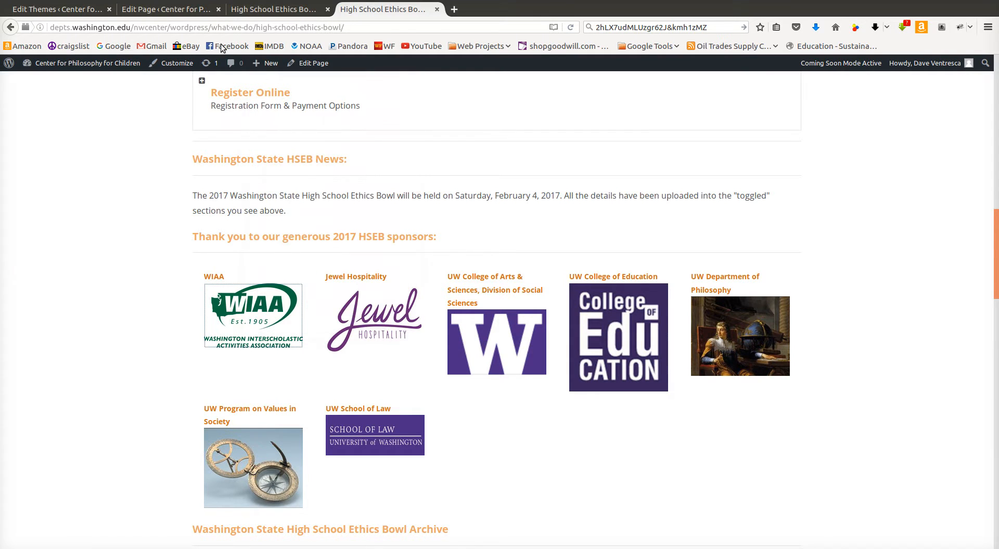
pyautogui.click(153, 10)
pyautogui.click(304, 11)
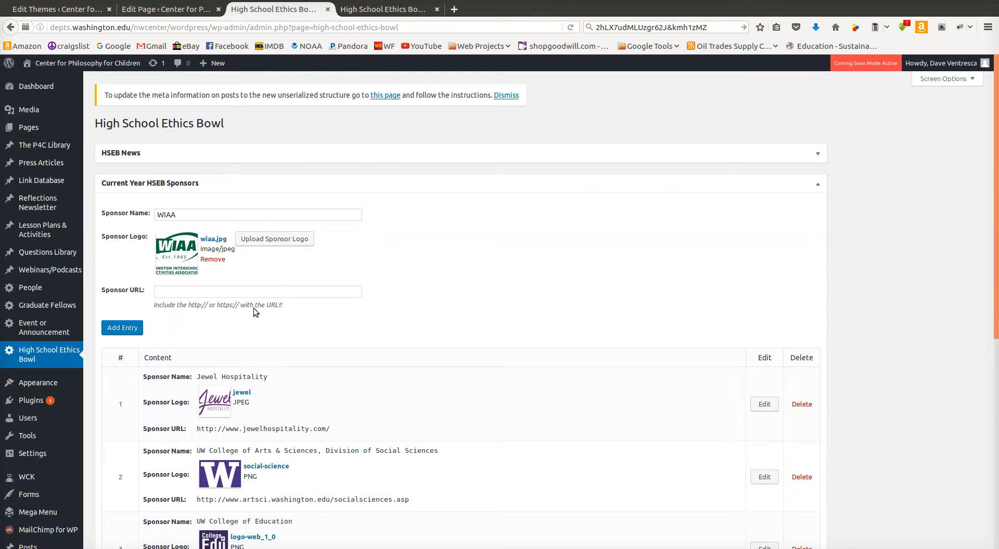
pyautogui.click(179, 290)
pyautogui.hotkey('ctrl', 'v')
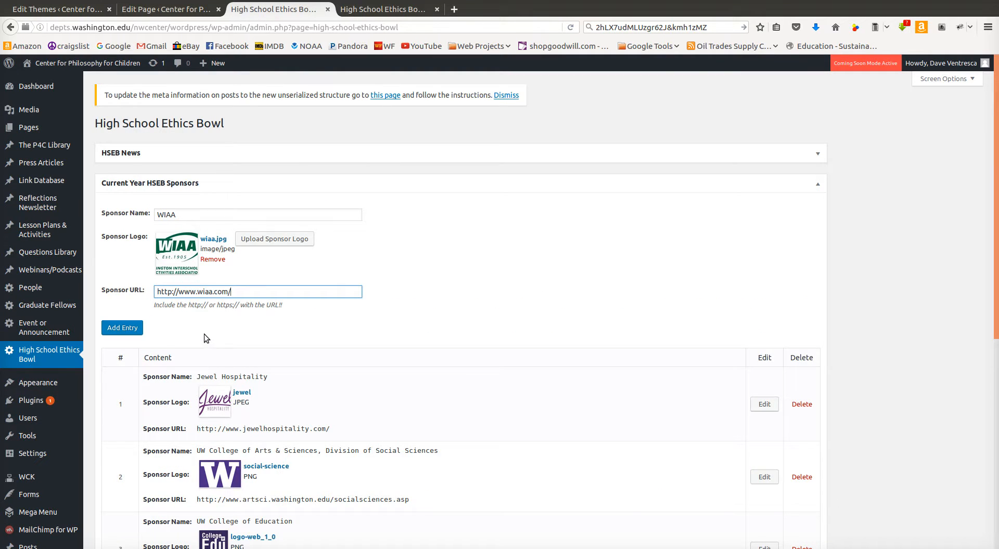
pyautogui.click(130, 326)
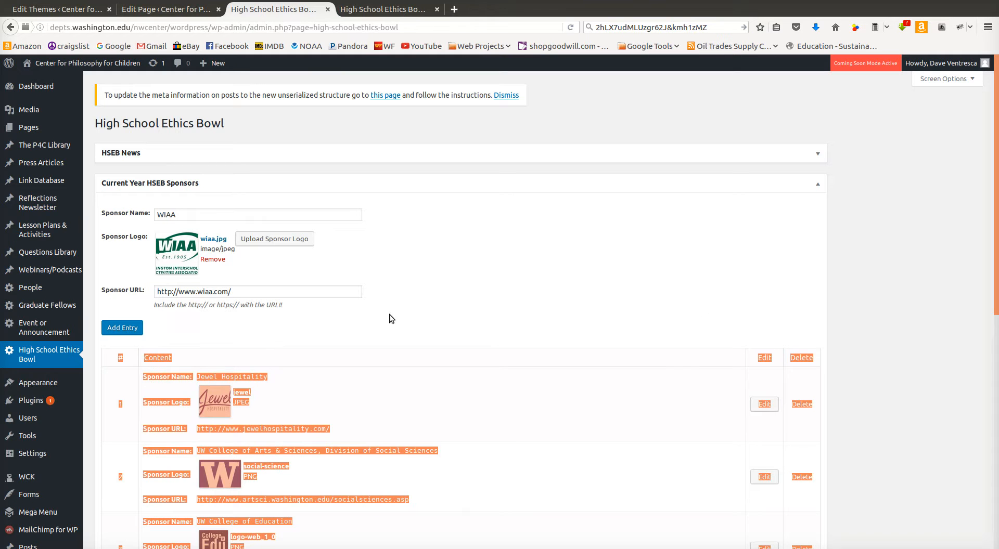
# Reorder the sponsor entries so WIAA comes first, ahead of Jewel Hospitality
pyautogui.scroll(-8, 890, 298)
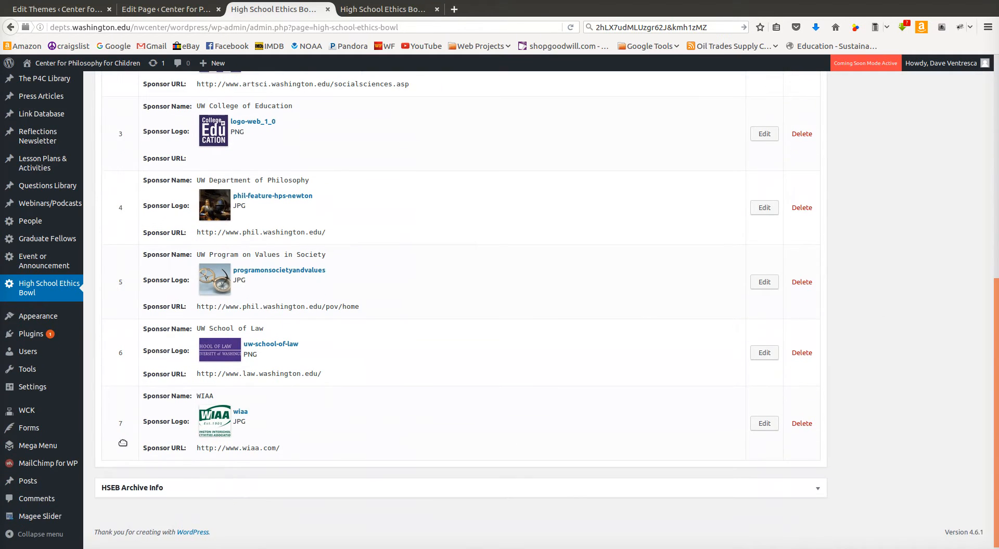
pyautogui.moveTo(125, 431); pyautogui.dragTo(123, 118)
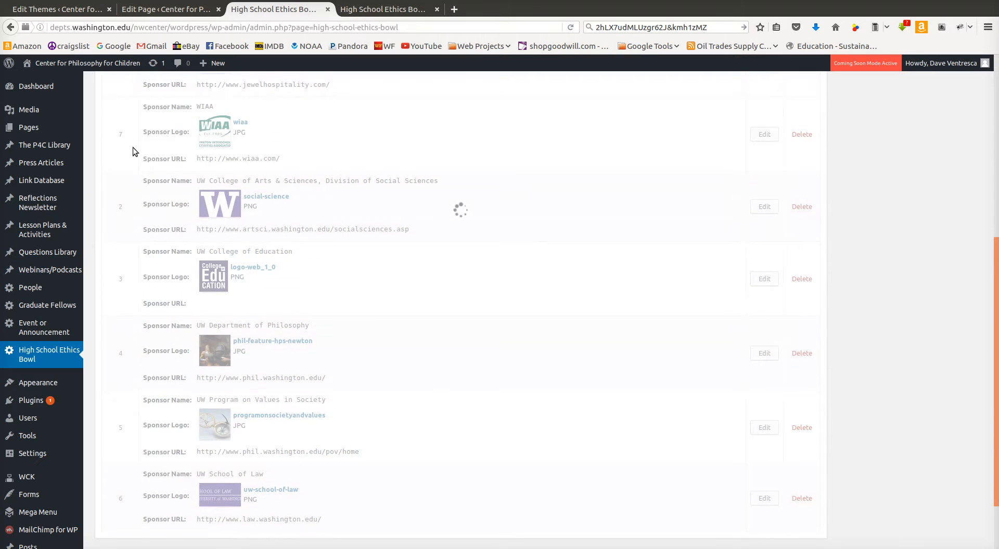
pyautogui.scroll(5, 133, 148)
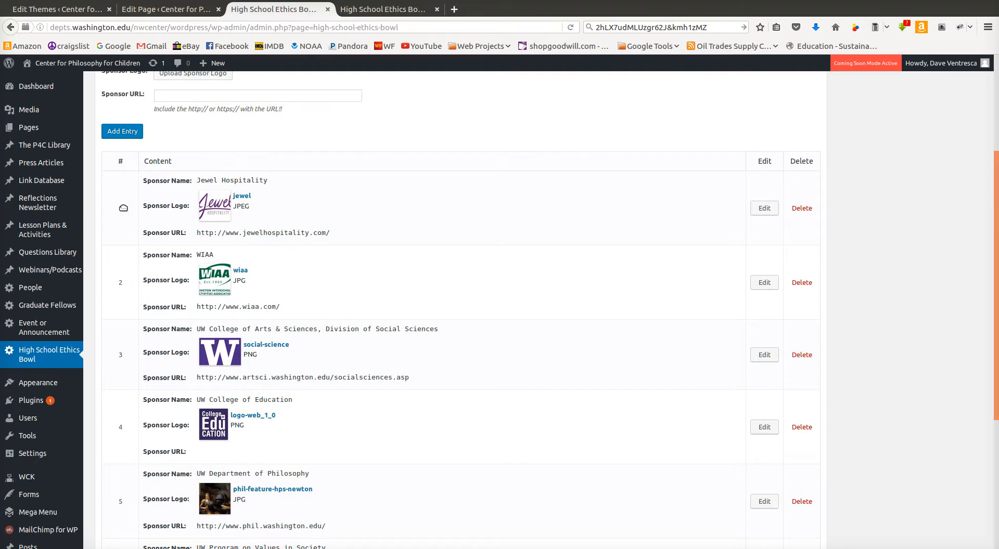
pyautogui.moveTo(121, 205); pyautogui.dragTo(121, 278)
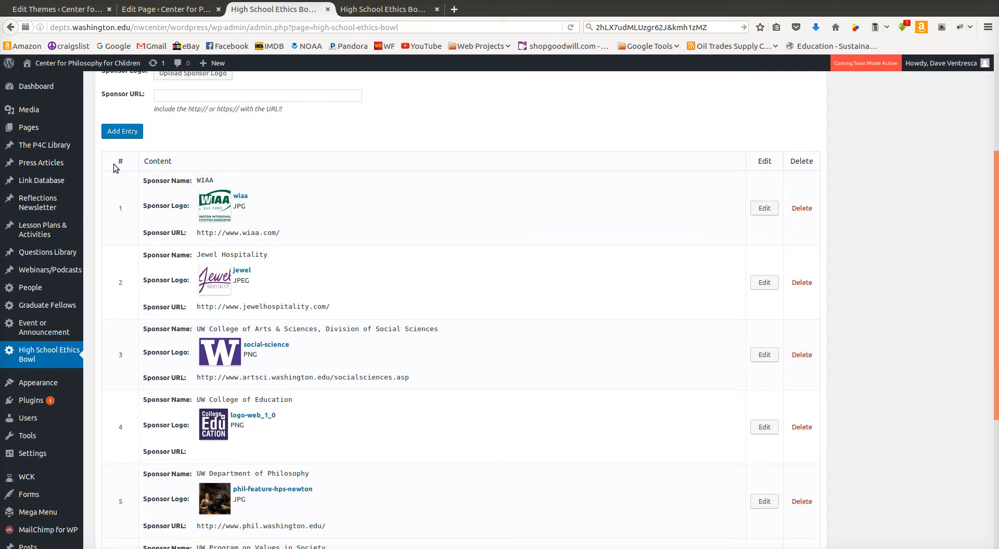
# Compare the order of the admin sponsor list with the sponsors shown on the public page
pyautogui.scroll(-4, 951, 370)
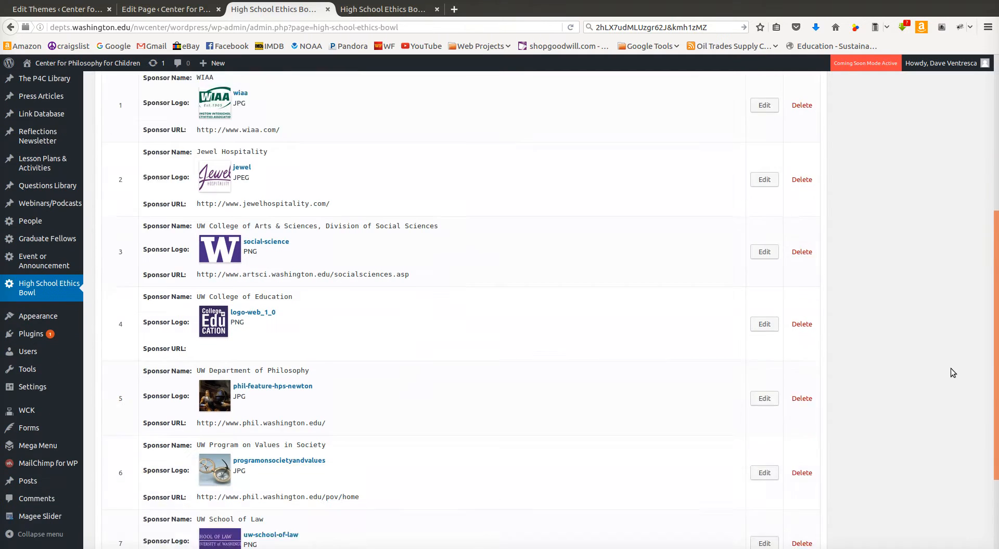
pyautogui.scroll(5, 951, 385)
pyautogui.scroll(3, 951, 392)
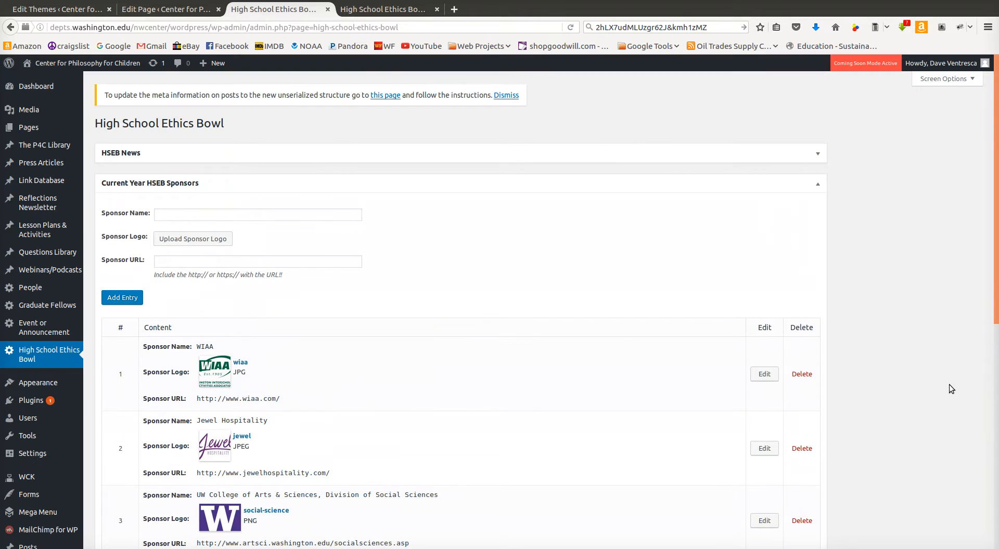
pyautogui.scroll(-5, 518, 395)
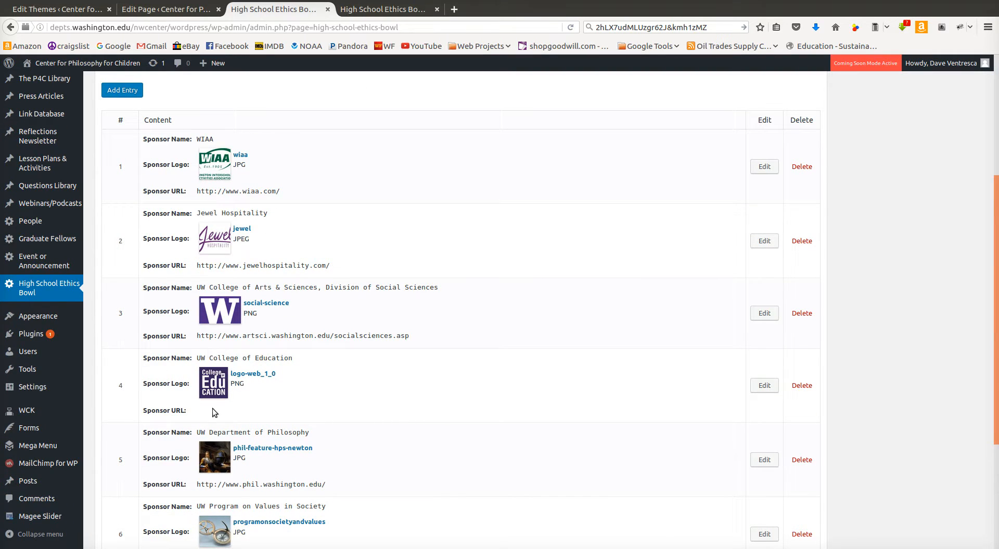
pyautogui.click(372, 15)
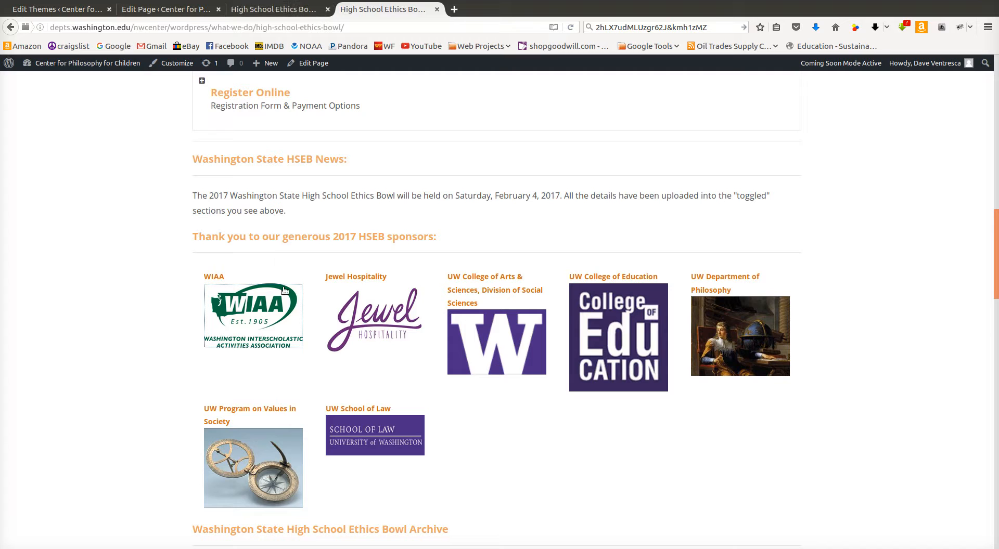
pyautogui.scroll(-3, 285, 292)
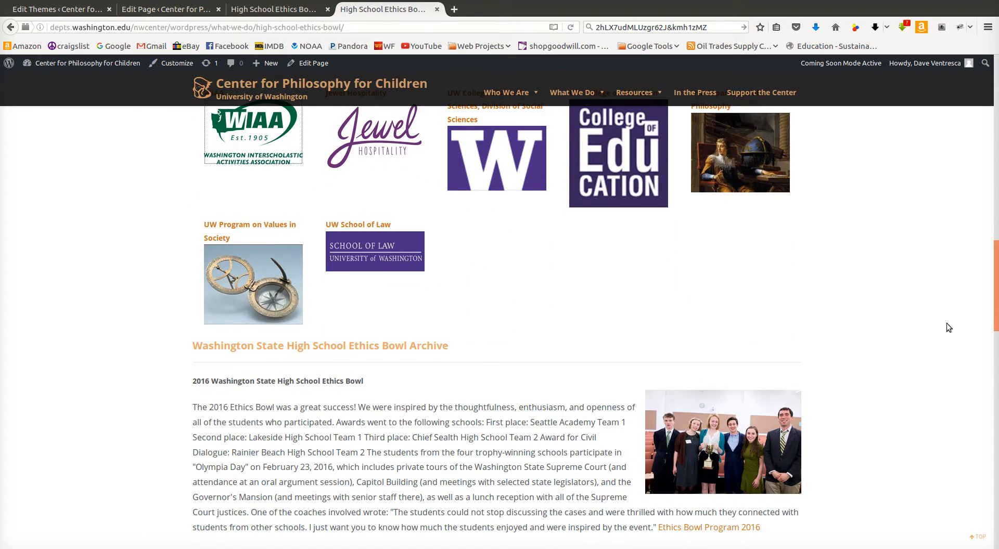
pyautogui.click(286, 9)
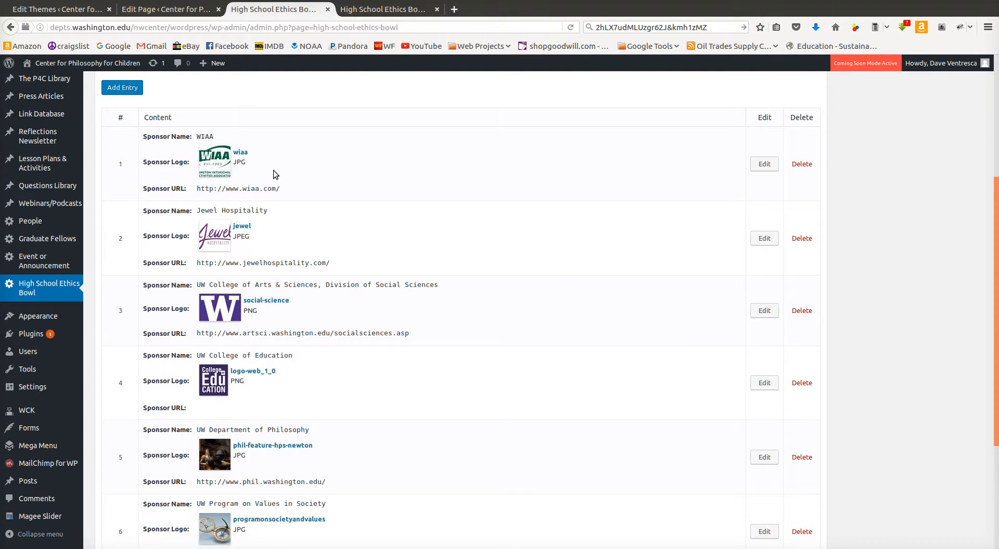
pyautogui.scroll(-4, 273, 170)
pyautogui.scroll(6, 273, 170)
pyautogui.scroll(3, 884, 213)
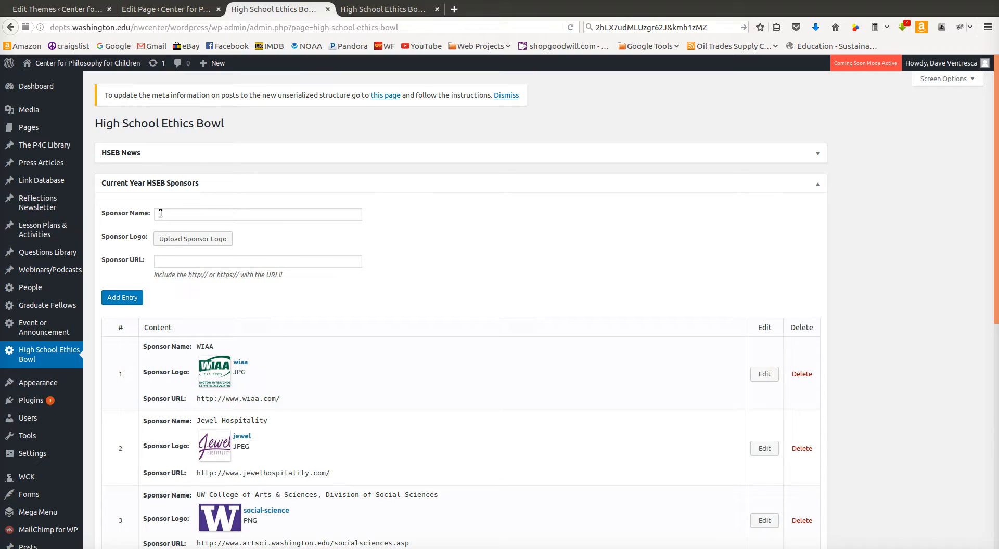
# Collapse the sponsors panel and open the HSEB Archive Info panel, reloading the settings page to display its fields
pyautogui.click(817, 185)
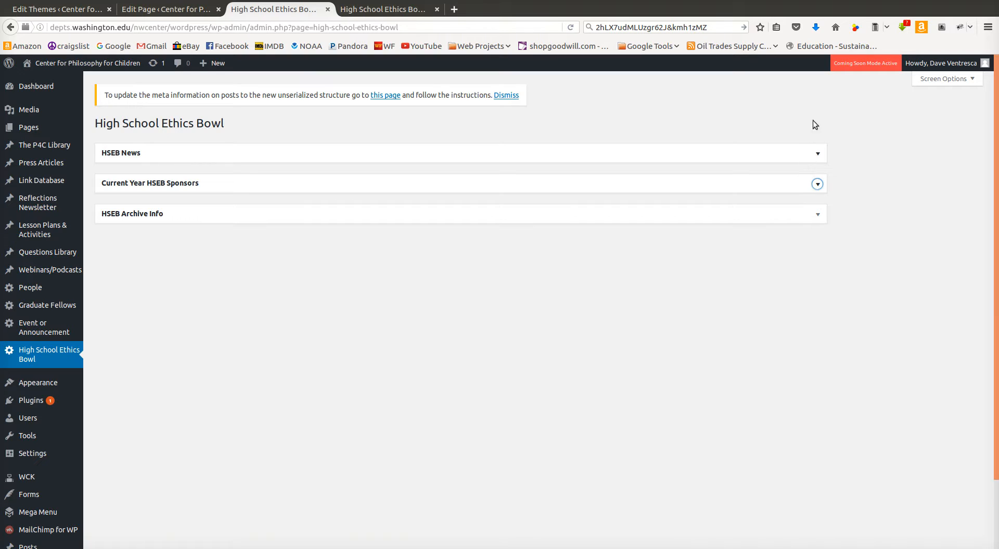
pyautogui.click(818, 215)
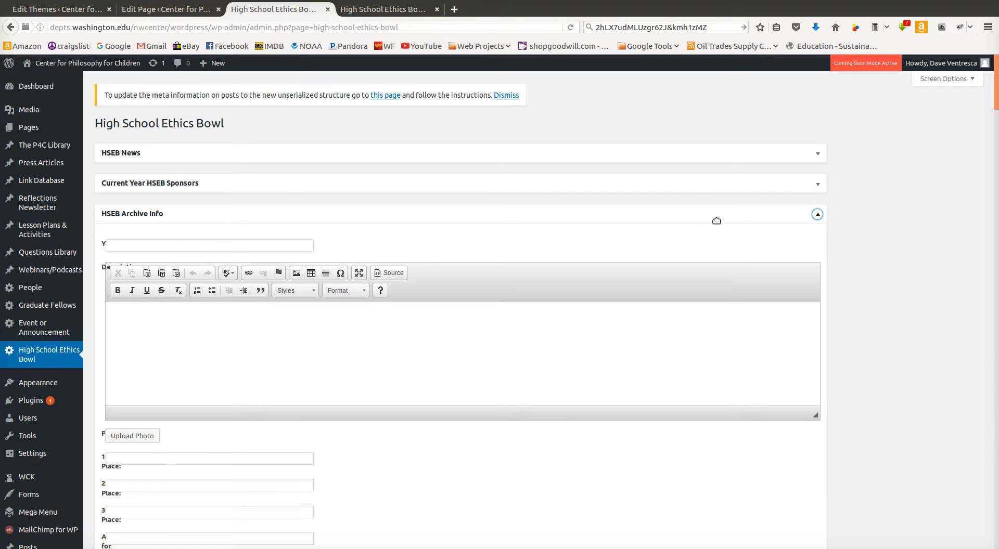
pyautogui.click(824, 216)
pyautogui.click(819, 217)
pyautogui.click(818, 215)
pyautogui.click(819, 216)
pyautogui.press('F5')
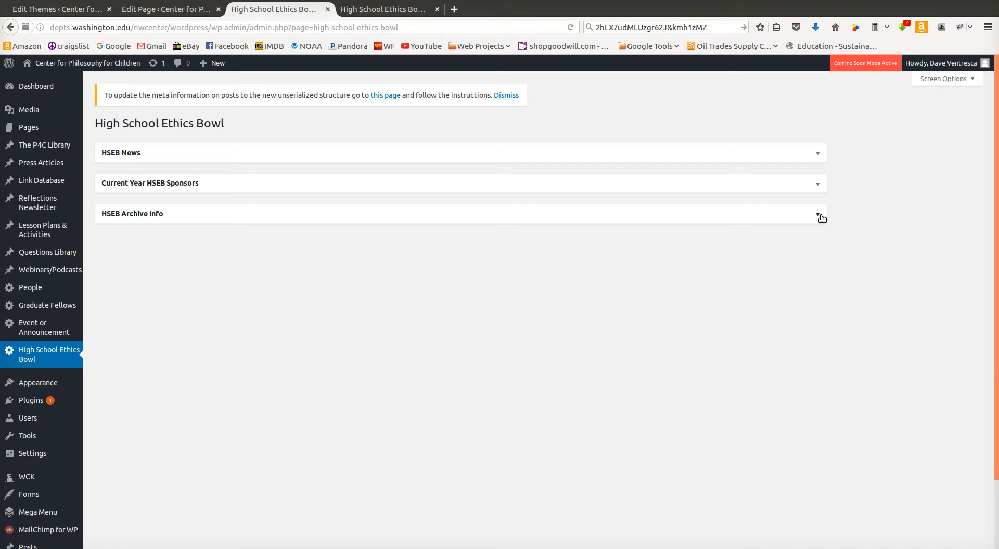
pyautogui.click(818, 214)
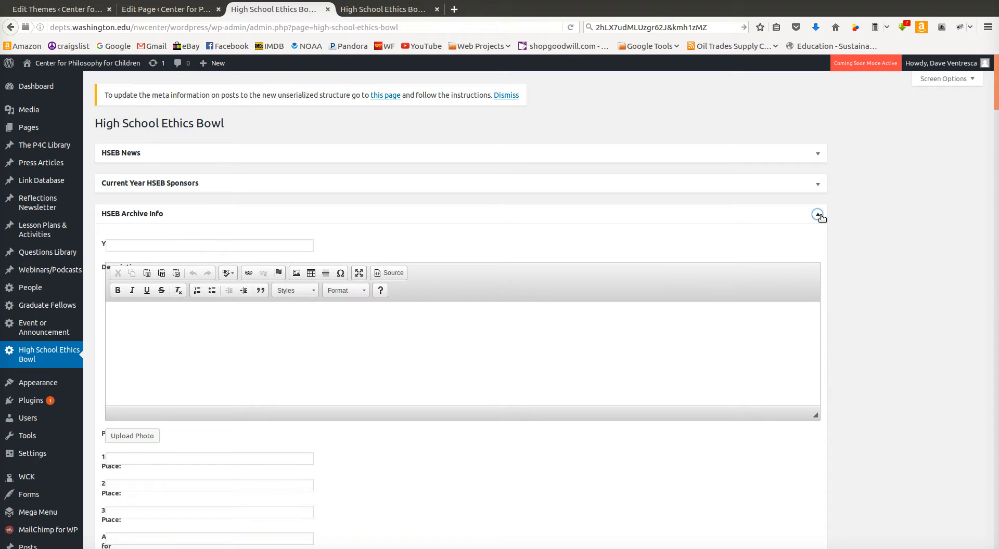
pyautogui.press('F5')
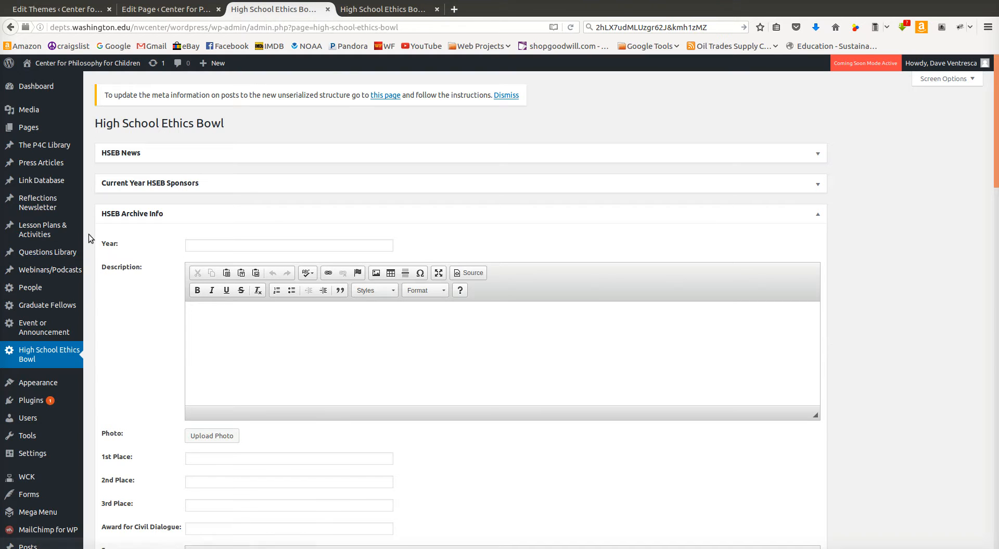
# Expand and collapse the HSEB News, Current Year HSEB Sponsors and HSEB Archive Info panels, reloading the settings page, to review them
pyautogui.click(817, 214)
pyautogui.click(818, 215)
pyautogui.click(818, 184)
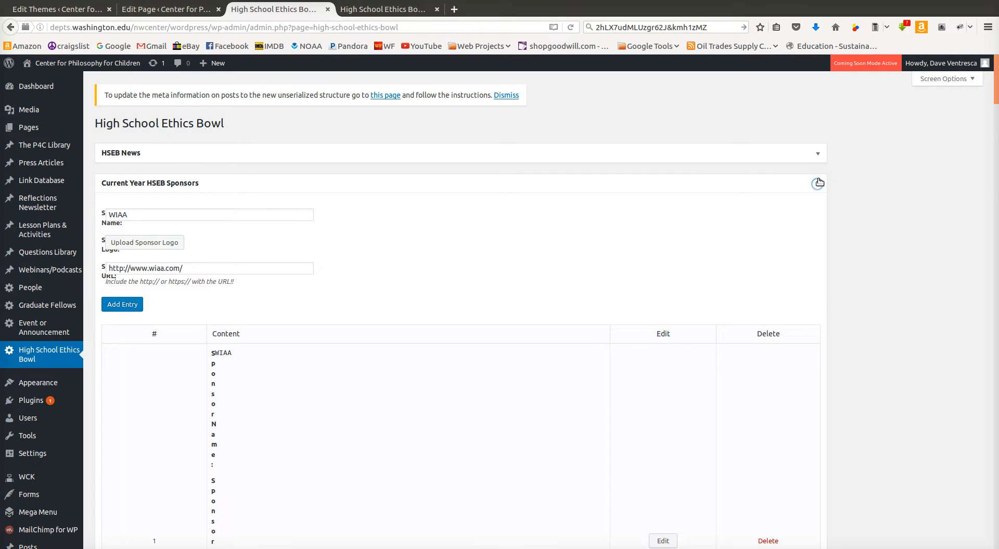
pyautogui.click(818, 153)
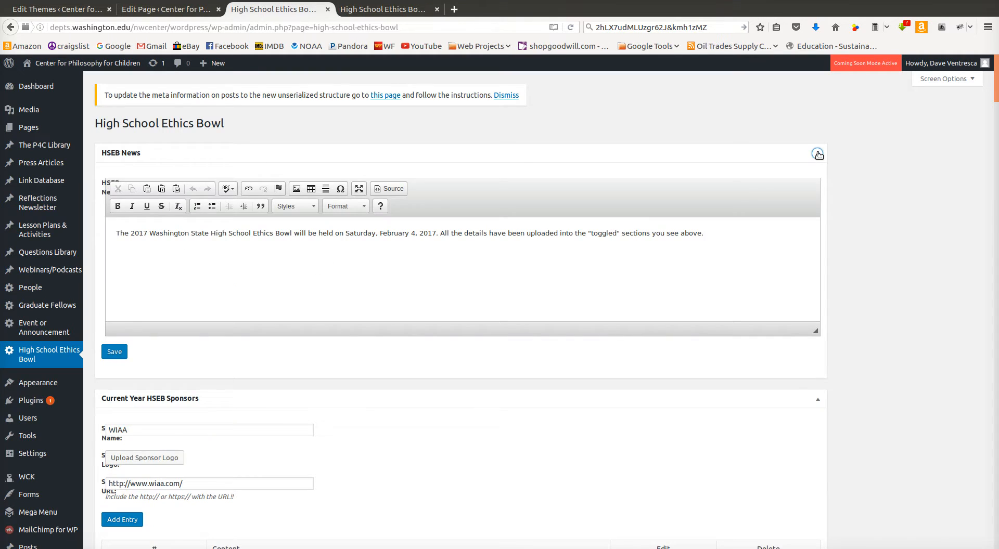
pyautogui.click(818, 154)
pyautogui.click(818, 185)
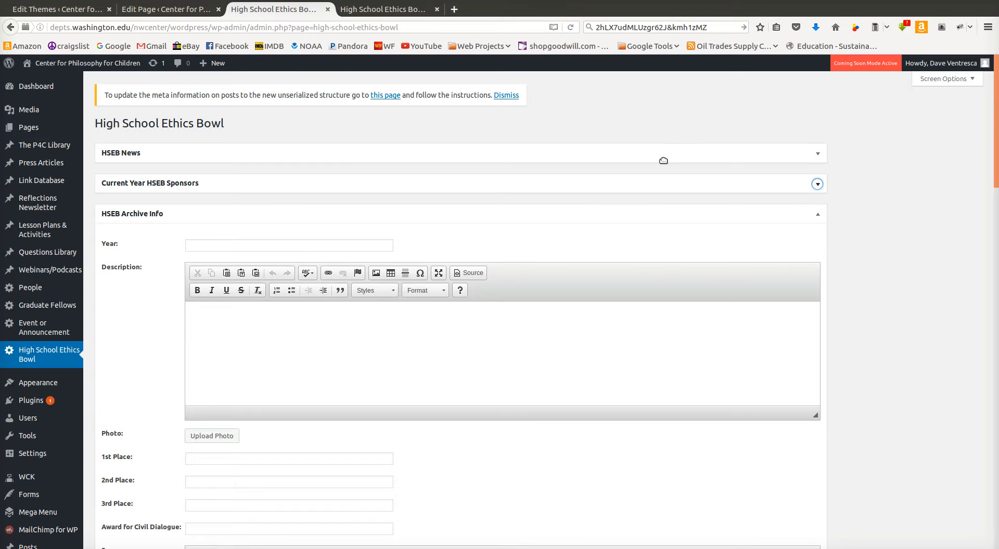
pyautogui.click(817, 185)
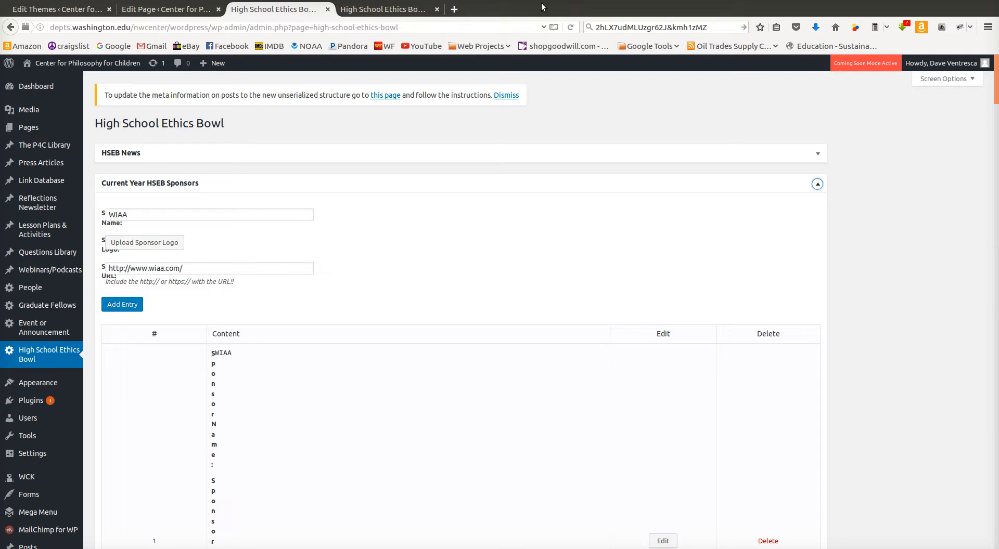
pyautogui.click(570, 28)
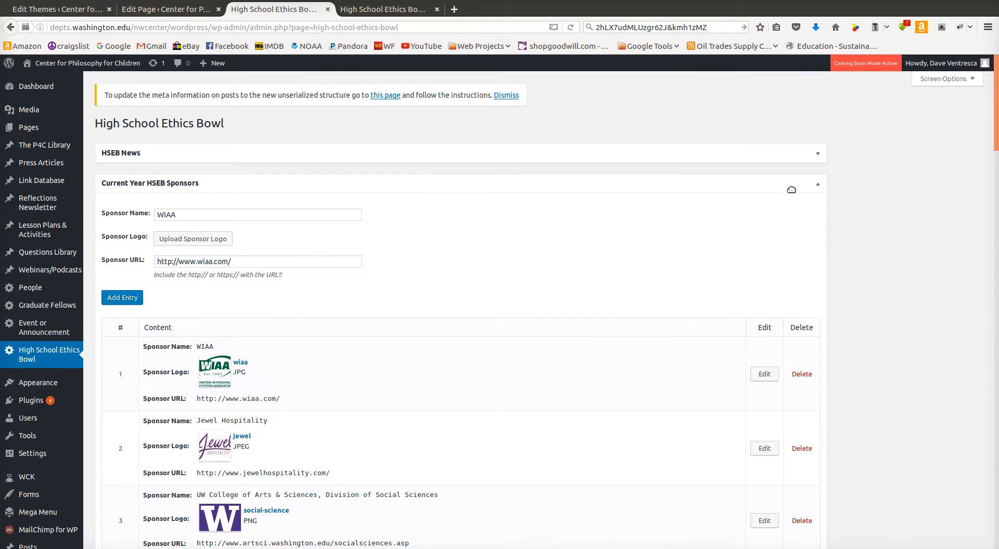
pyautogui.click(817, 184)
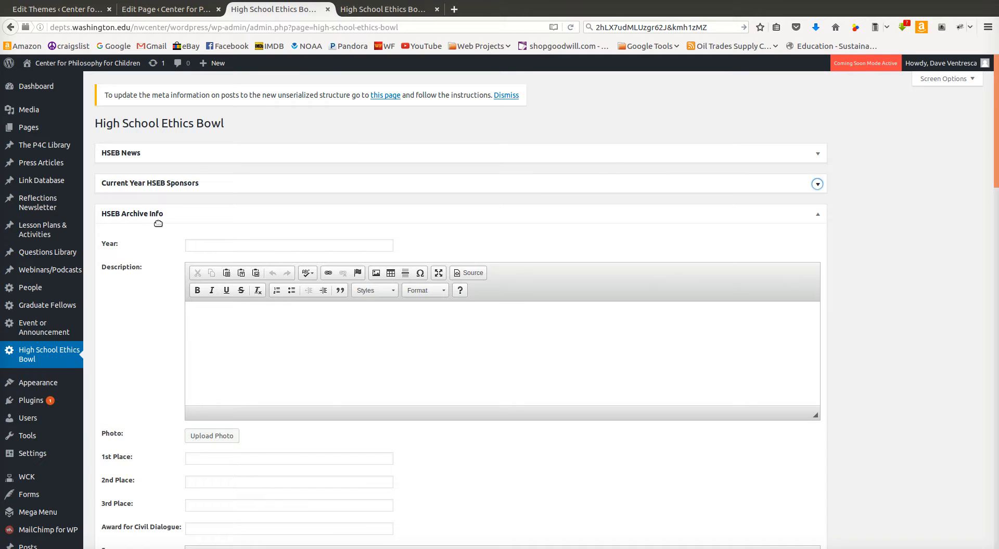
# Scroll through the existing archive entries listed under the HSEB Archive Info panel to review their fields
pyautogui.scroll(-3, 164, 284)
pyautogui.scroll(-10, 164, 284)
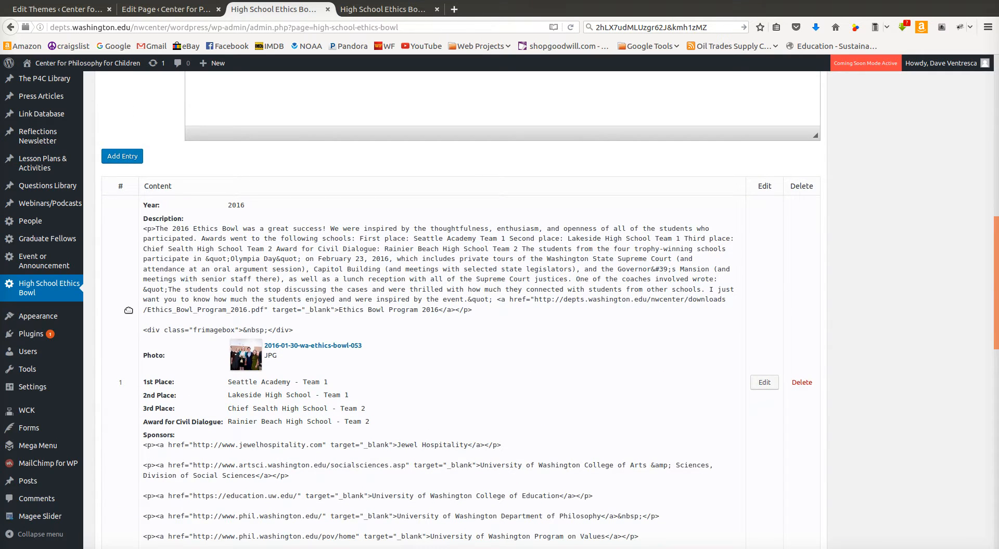
pyautogui.scroll(-1, 165, 288)
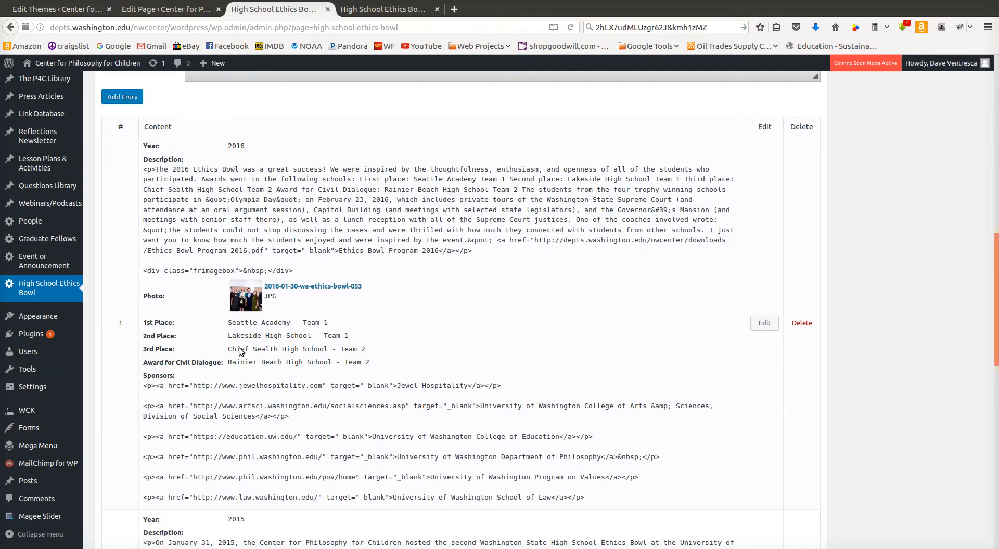
pyautogui.scroll(-2, 241, 352)
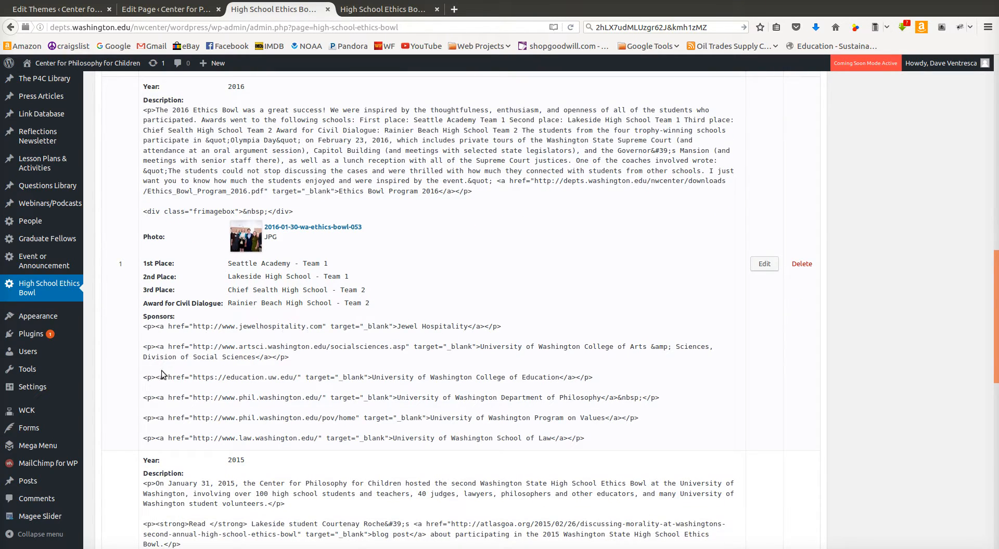
pyautogui.scroll(-5, 231, 449)
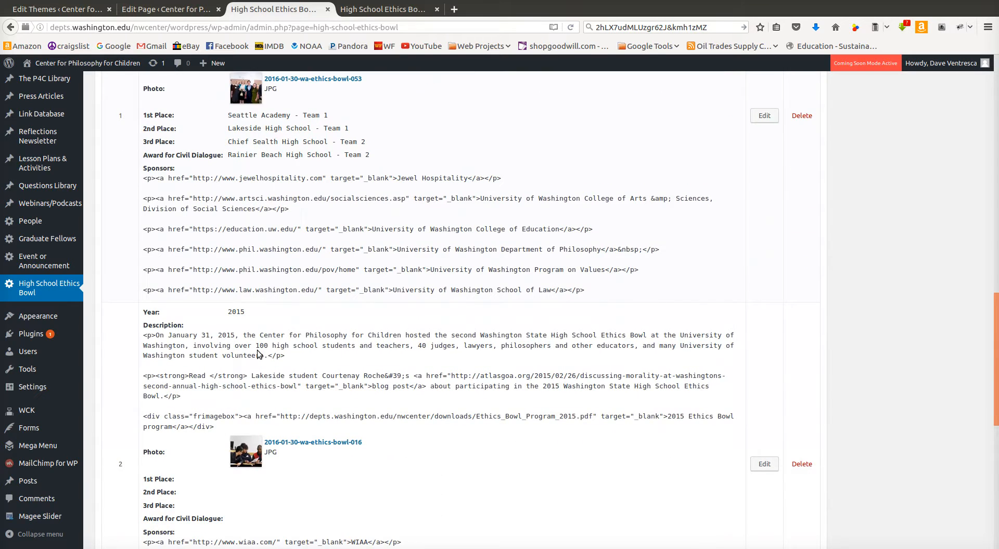
pyautogui.scroll(-2, 287, 270)
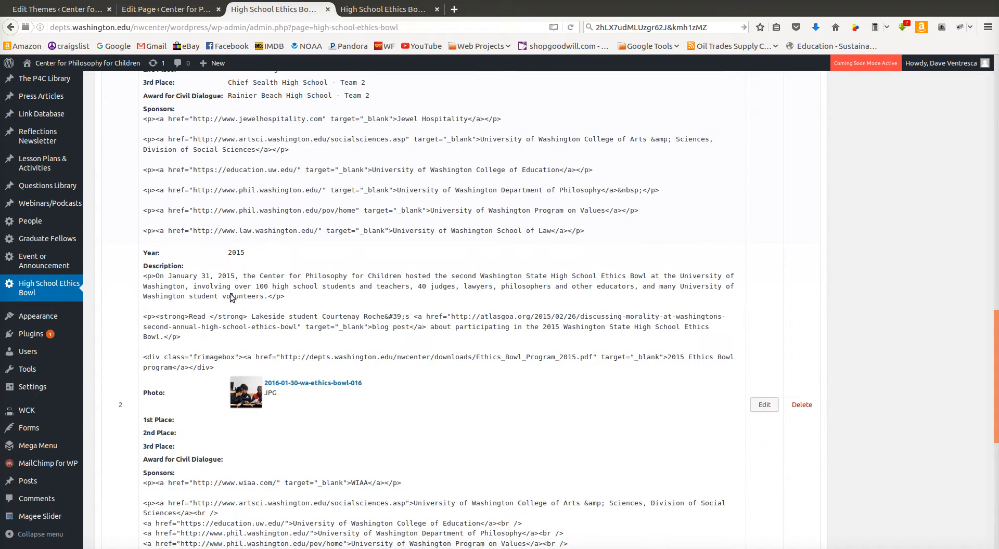
pyautogui.scroll(20, 289, 298)
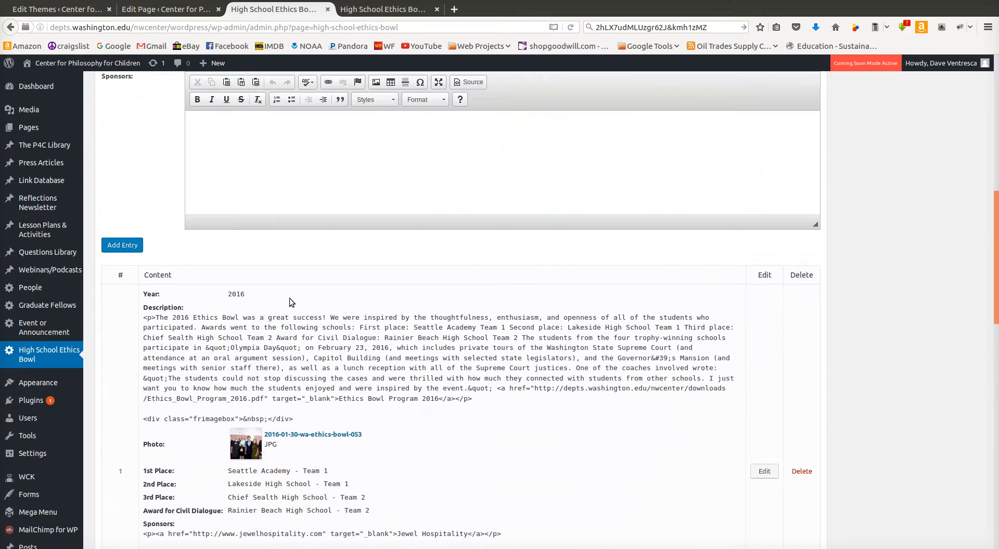
pyautogui.scroll(1, 290, 299)
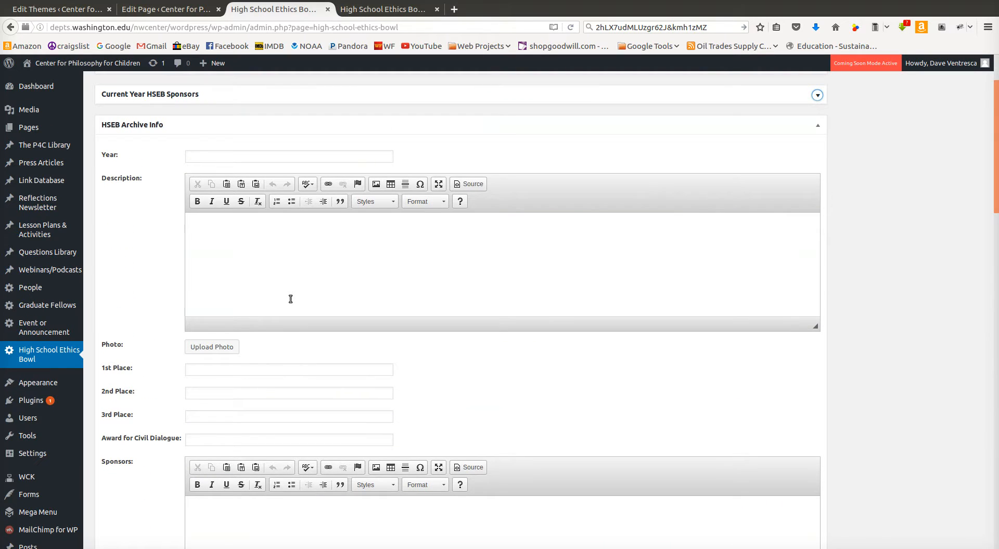
# Compare the admin archive entry form with the archive section of the public High School Ethics Bowl page
pyautogui.click(216, 157)
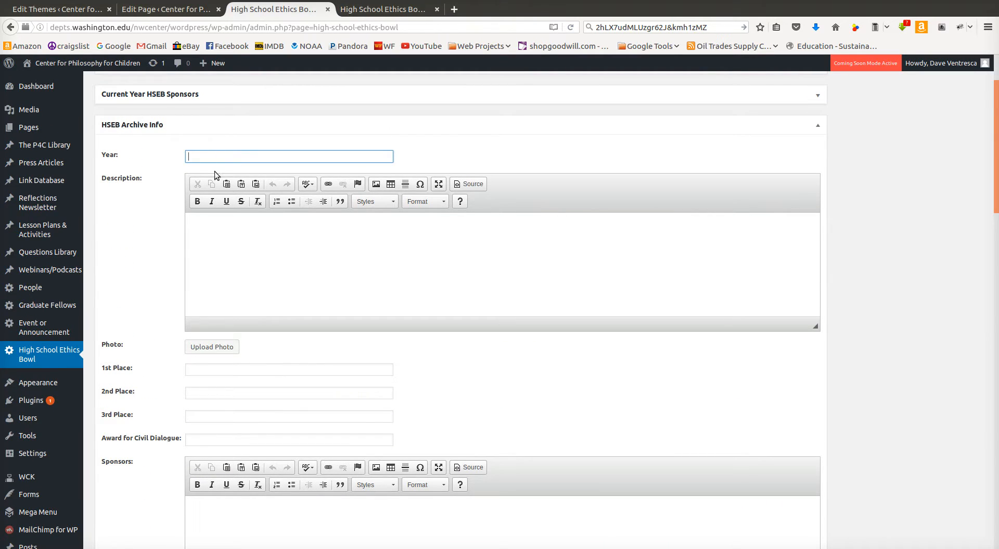
pyautogui.click(223, 236)
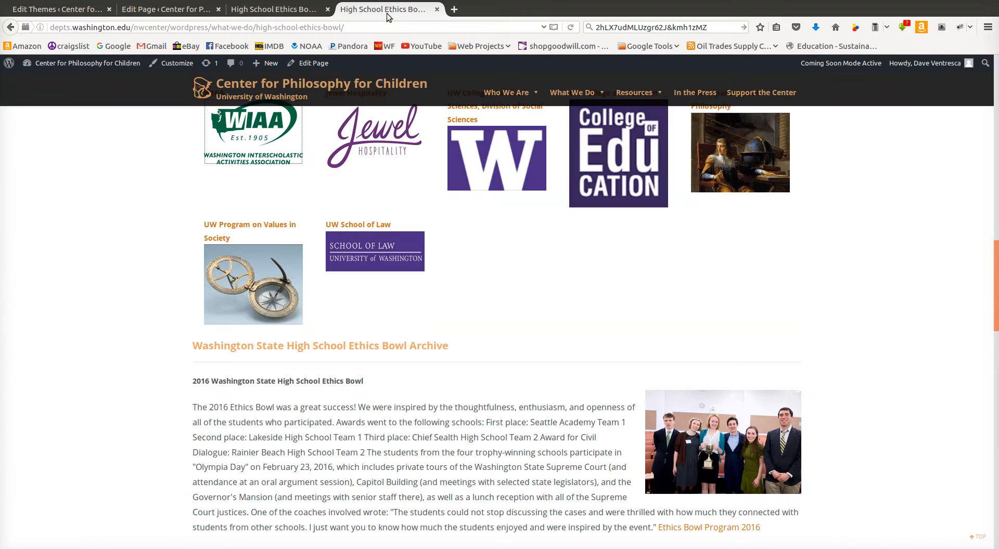
pyautogui.hotkey('ctrl', 'Tab')
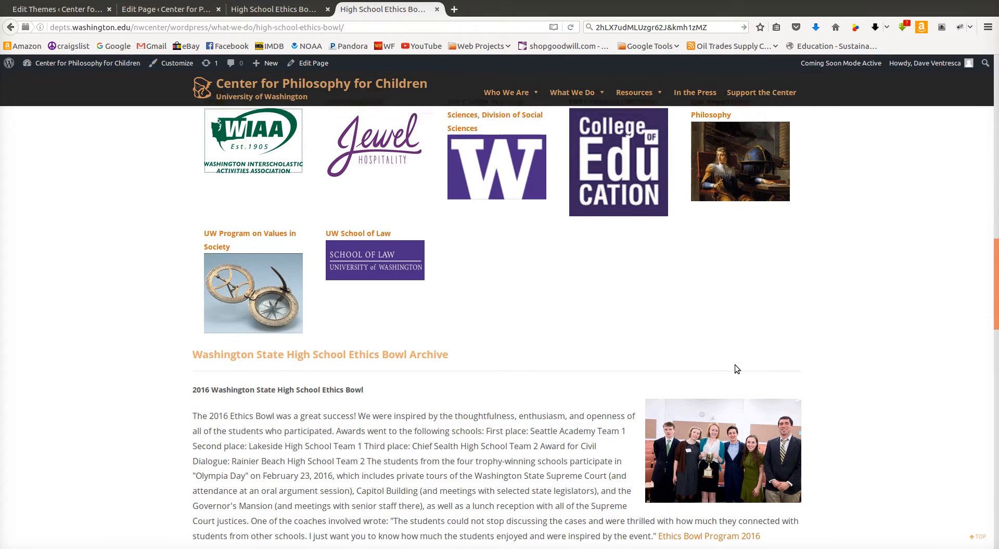
pyautogui.scroll(2, 741, 388)
pyautogui.scroll(-9, 741, 388)
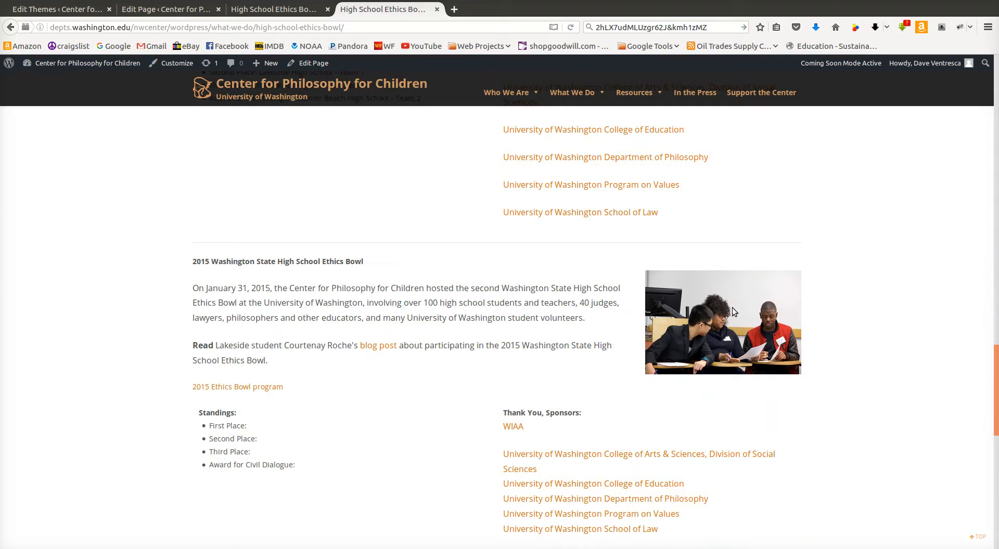
pyautogui.scroll(-8, 733, 365)
pyautogui.scroll(10, 707, 308)
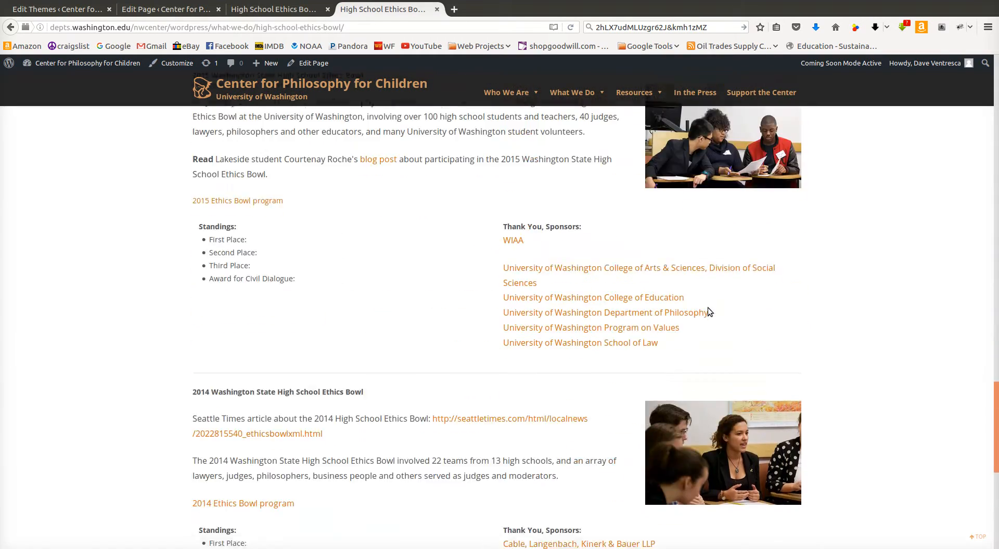
pyautogui.click(307, 9)
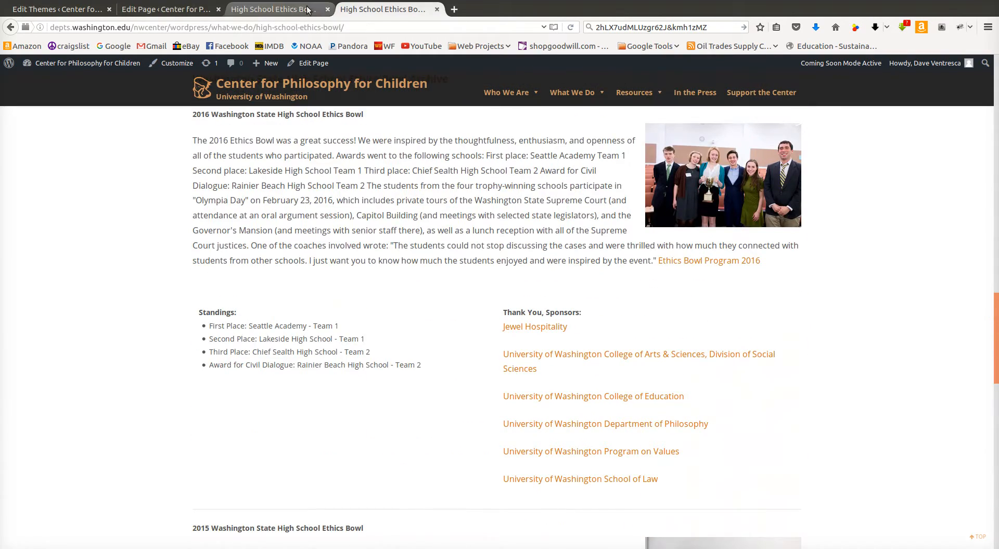
# Examine the archive form's place, award and sponsors fields, then collapse the HSEB Archive Info panel
pyautogui.scroll(-2, 243, 381)
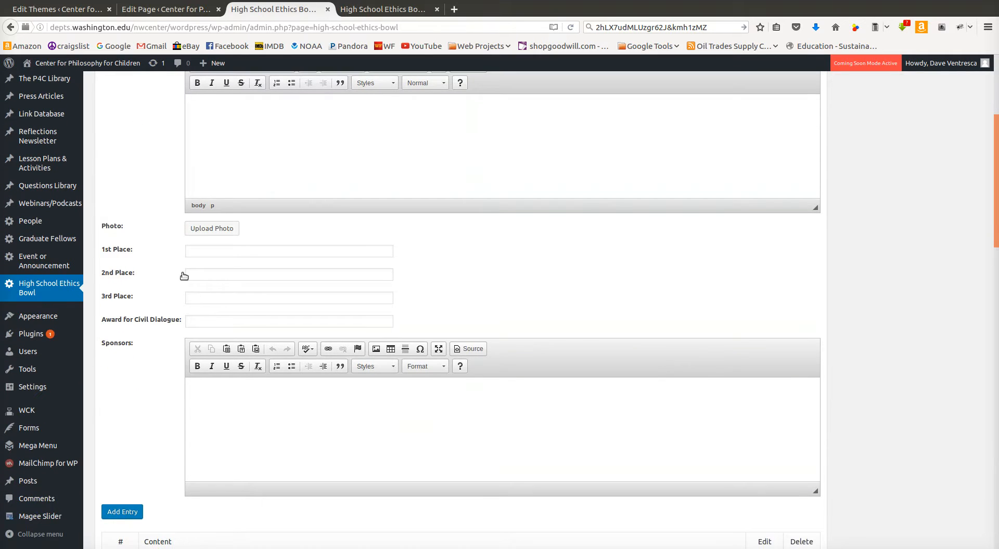
pyautogui.click(207, 251)
pyautogui.click(203, 274)
pyautogui.click(203, 295)
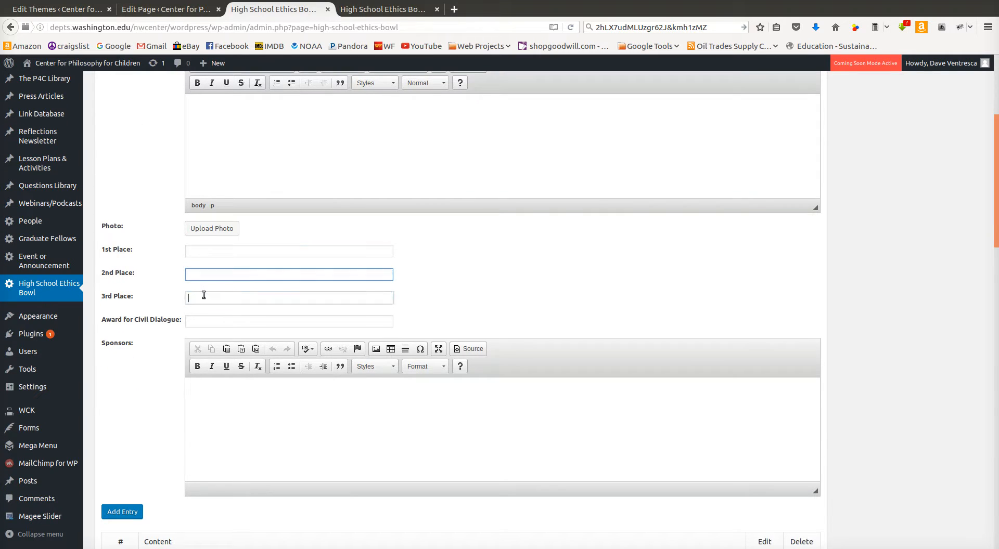
pyautogui.click(202, 321)
pyautogui.scroll(-1, 244, 372)
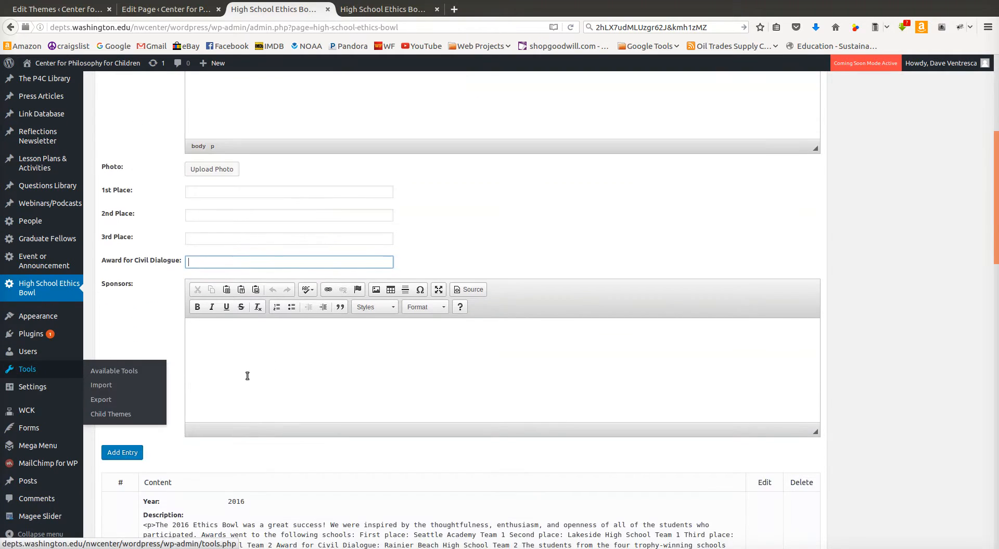
pyautogui.click(231, 349)
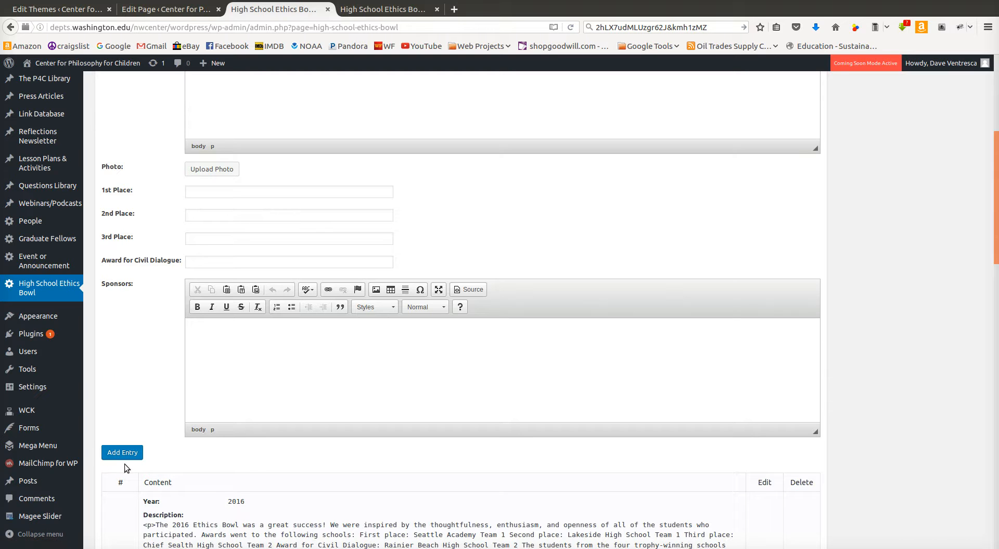
pyautogui.scroll(5, 892, 349)
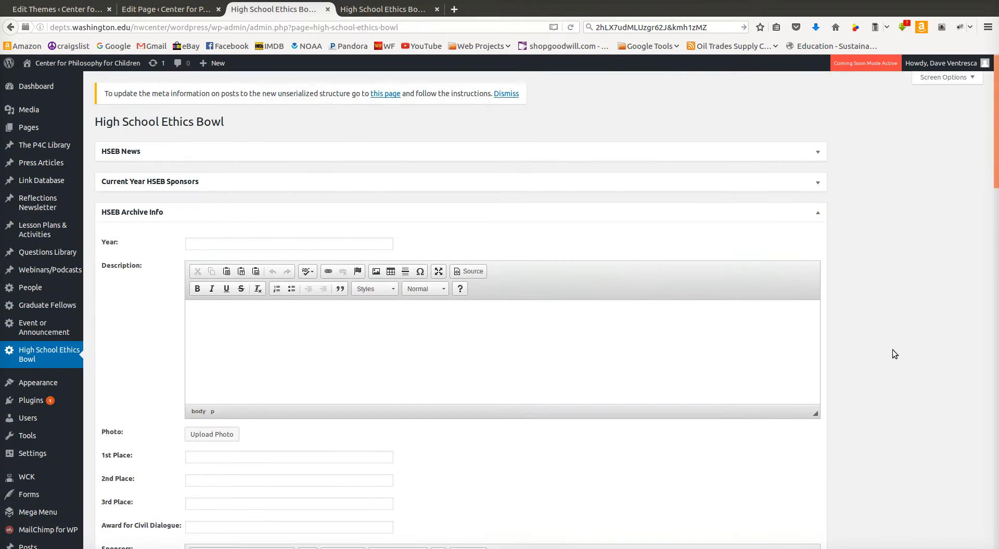
pyautogui.click(818, 215)
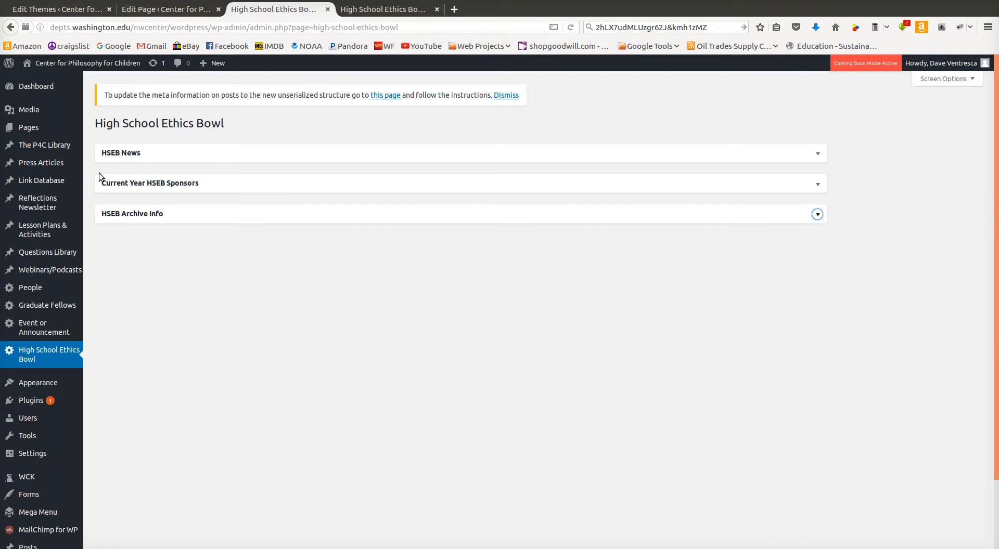
# Scroll through the public High School Ethics Bowl page to review its sponsors and archive sections
pyautogui.click(359, 9)
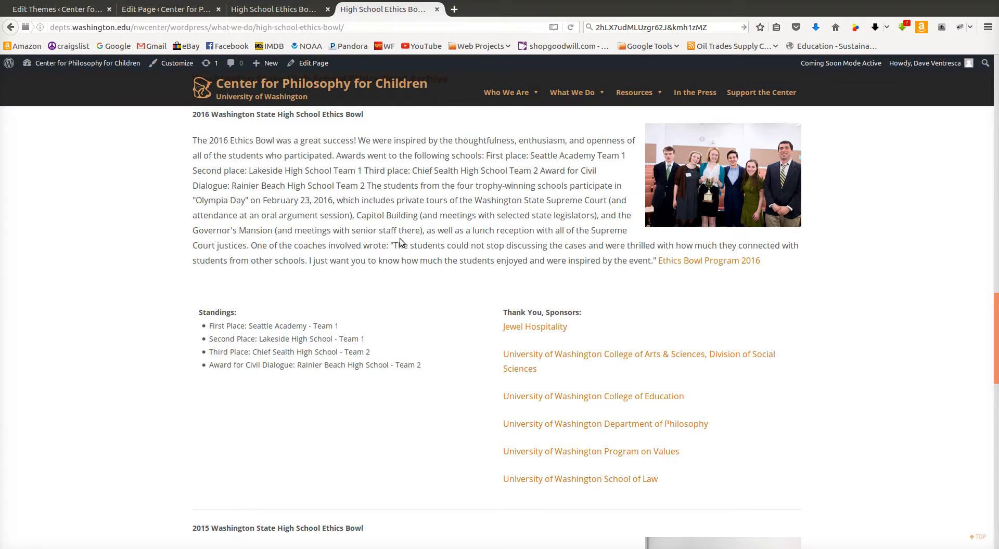
pyautogui.scroll(-10, 388, 269)
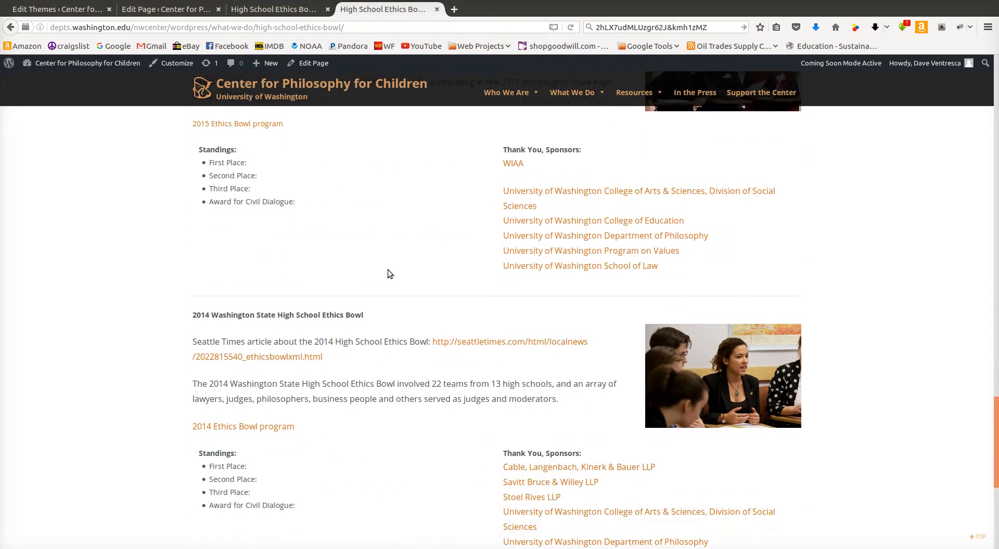
pyautogui.scroll(-4, 388, 270)
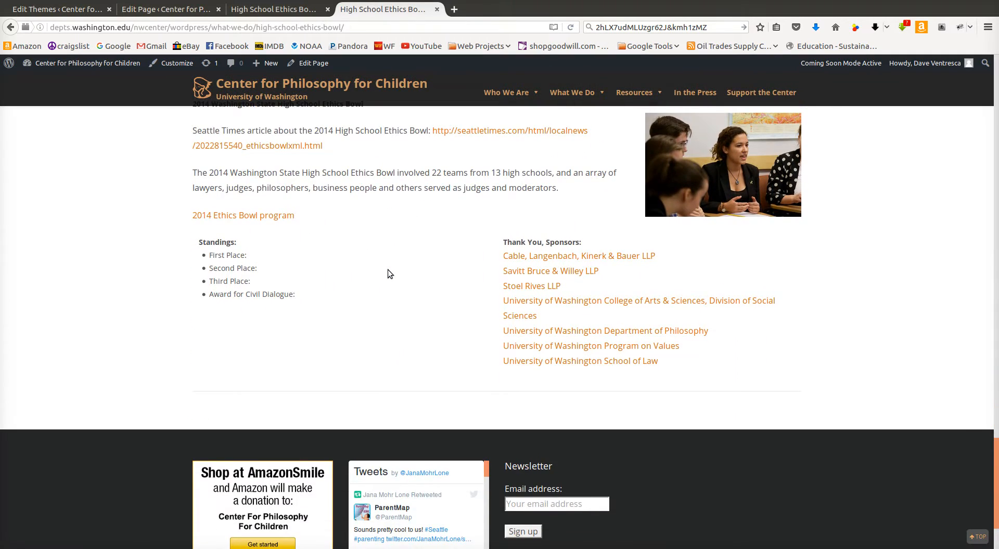
pyautogui.scroll(8, 388, 271)
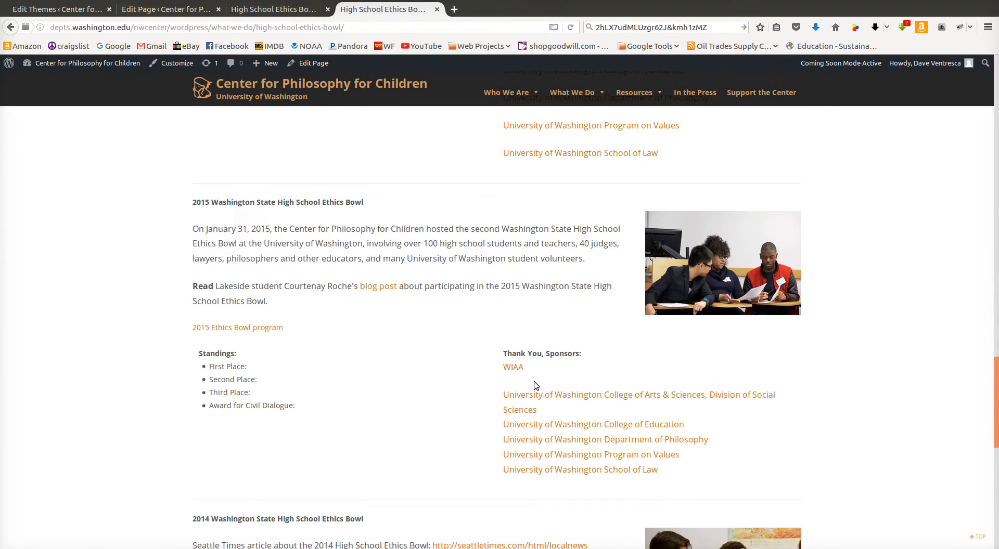
pyautogui.scroll(6, 526, 381)
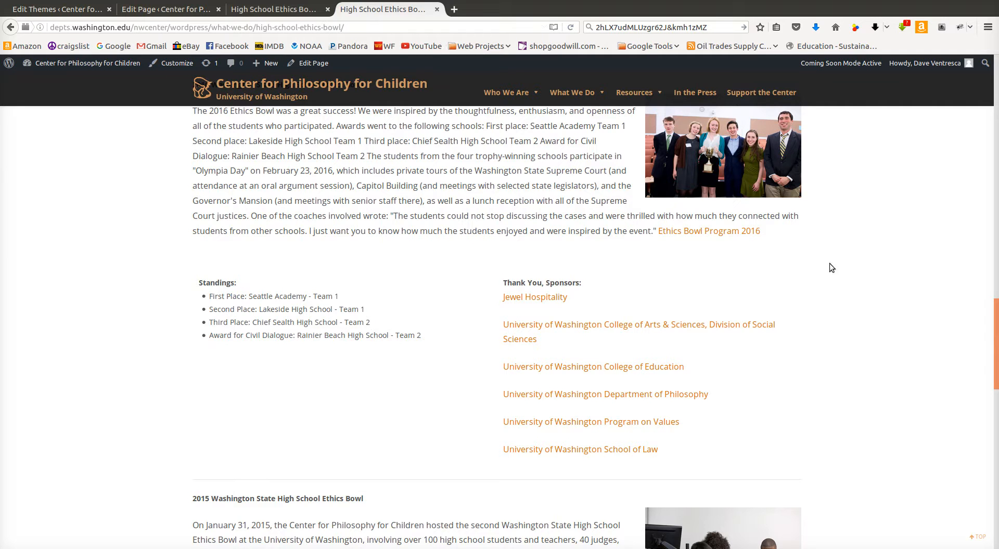
pyautogui.scroll(5, 425, 253)
pyautogui.scroll(10, 425, 253)
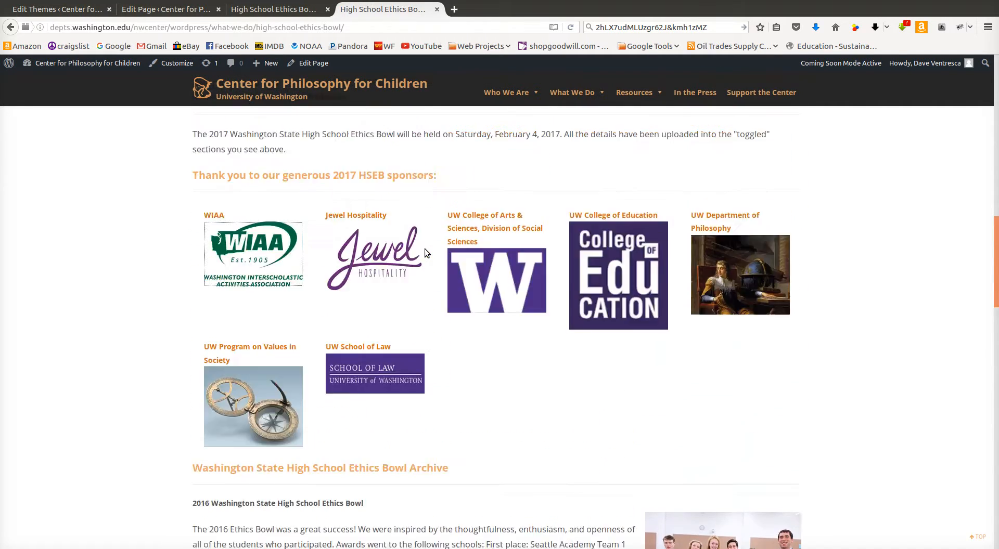
pyautogui.scroll(-5, 471, 353)
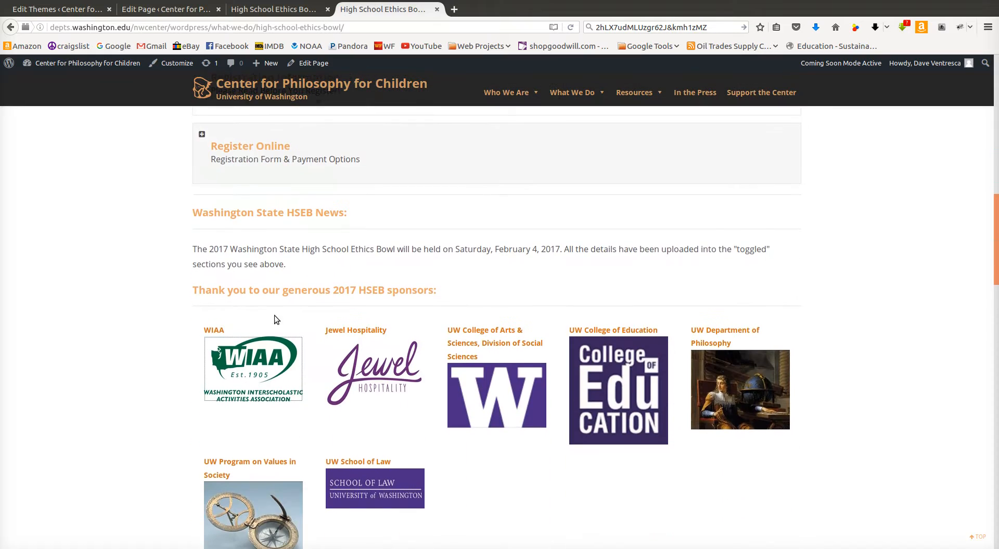
pyautogui.scroll(9, 705, 326)
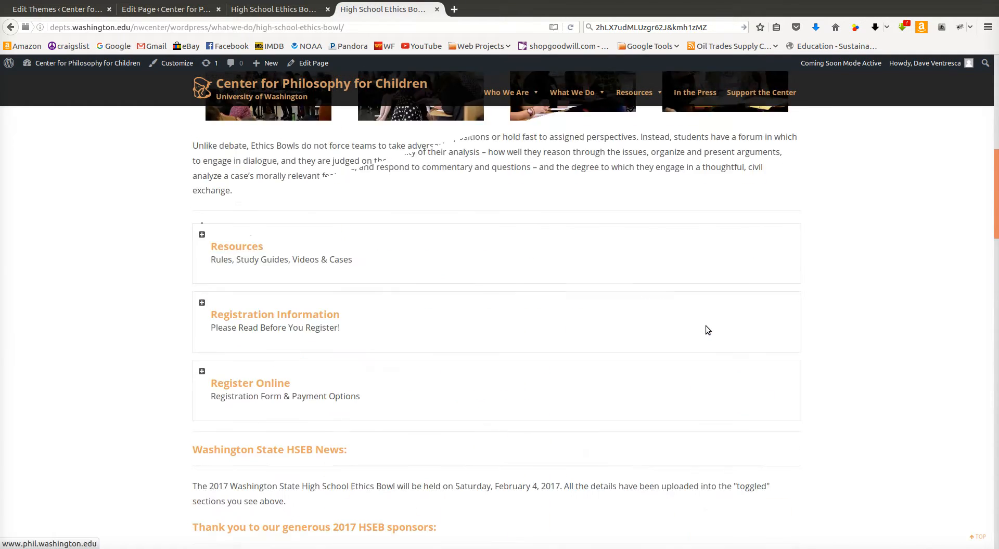
pyautogui.scroll(-3, 586, 306)
pyautogui.scroll(6, 514, 306)
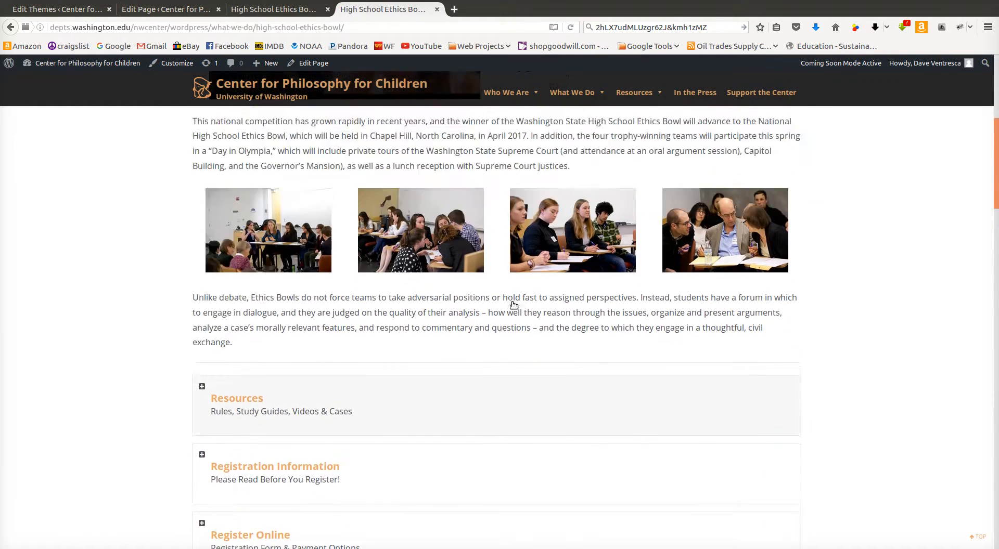
pyautogui.scroll(3, 512, 306)
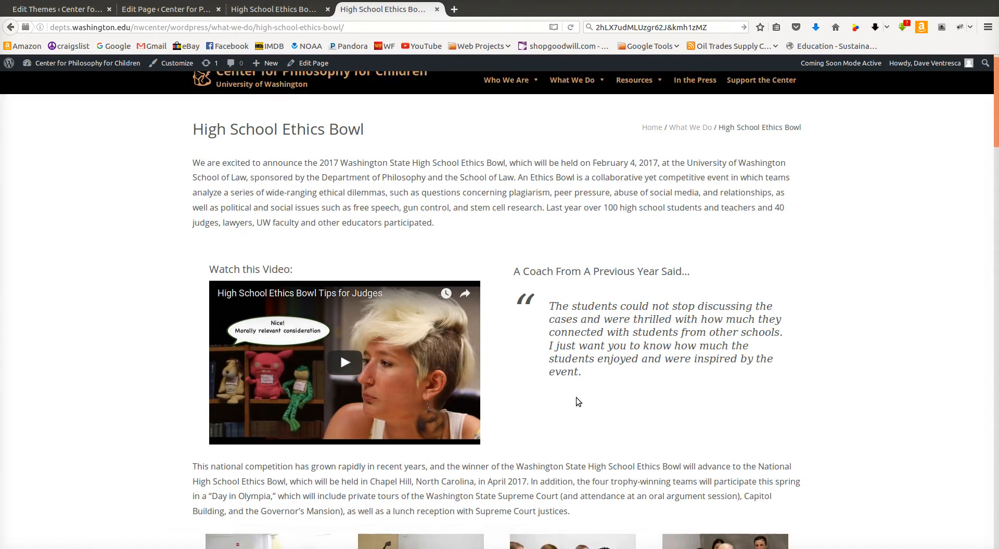
# Expand the Resources section on the public page and preview the Tips for Judges video in its lightbox
pyautogui.scroll(-7, 576, 398)
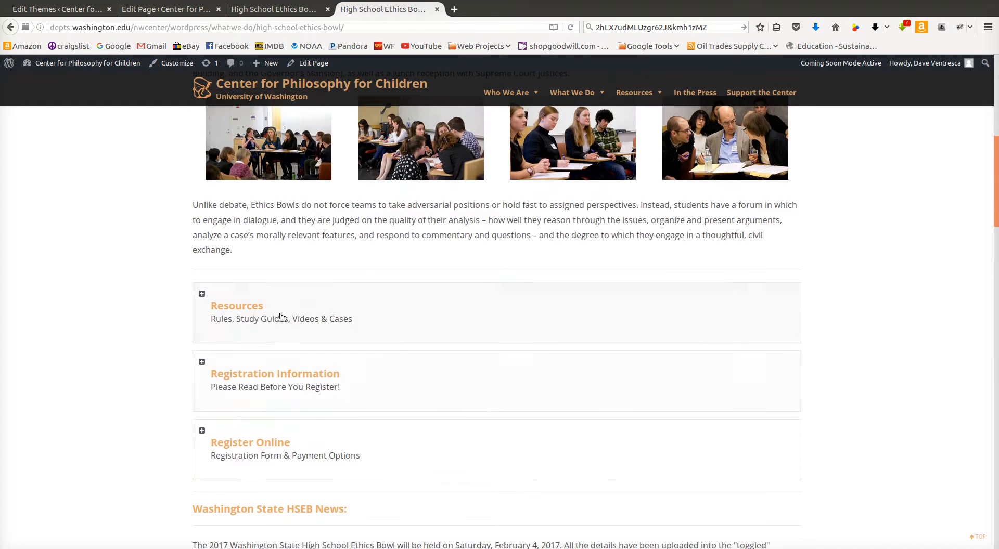
pyautogui.click(273, 317)
pyautogui.scroll(-3, 892, 310)
pyautogui.scroll(-2, 889, 310)
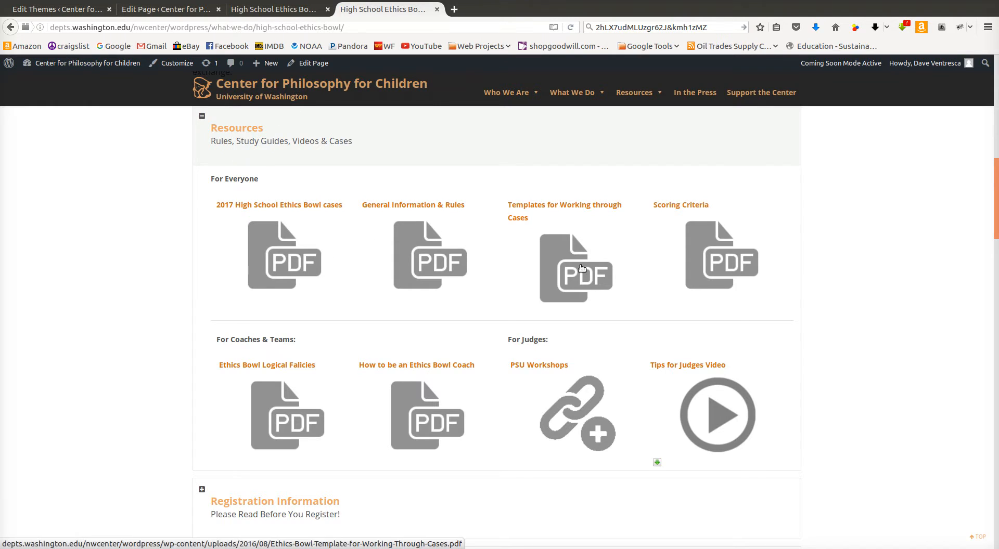
pyautogui.scroll(-3, 268, 290)
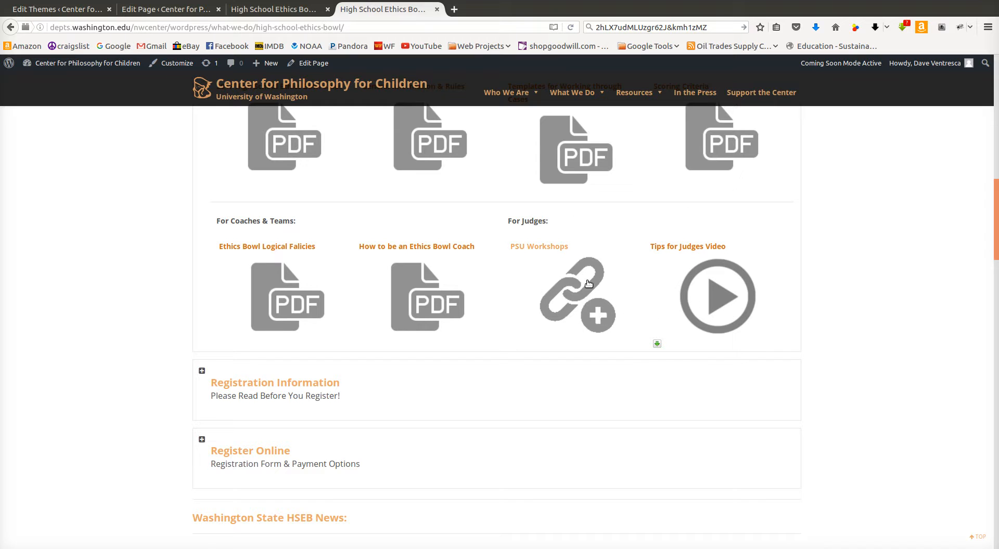
pyautogui.click(722, 296)
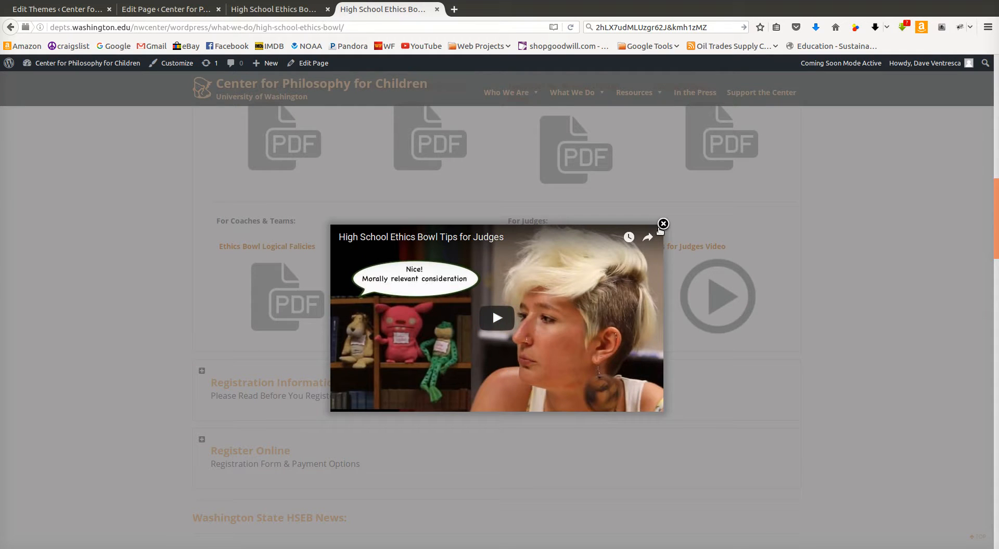
pyautogui.click(660, 229)
pyautogui.scroll(-5, 333, 322)
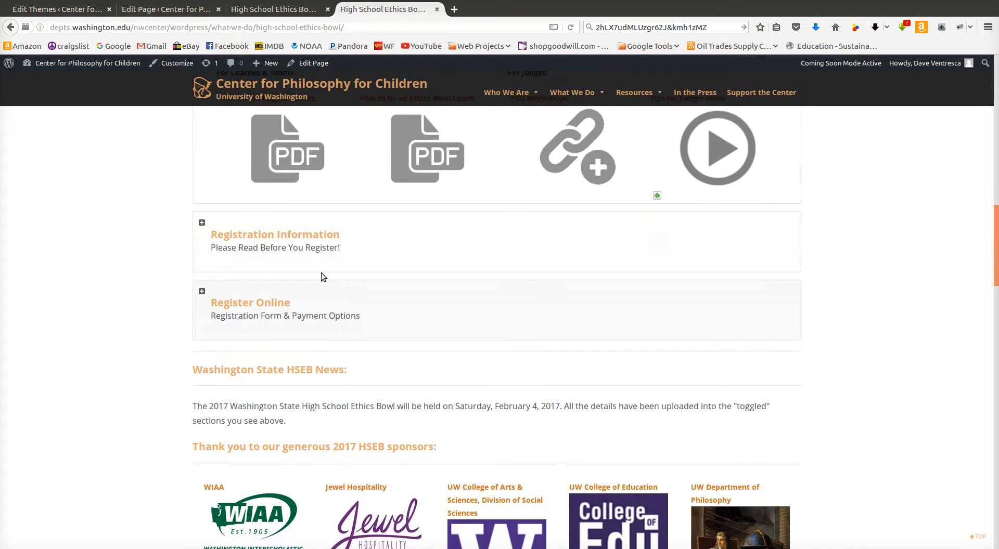
# Collapse Resources and expand the Registration Information section to read the event details and payment instructions
pyautogui.scroll(5, 460, 319)
pyautogui.click(462, 126)
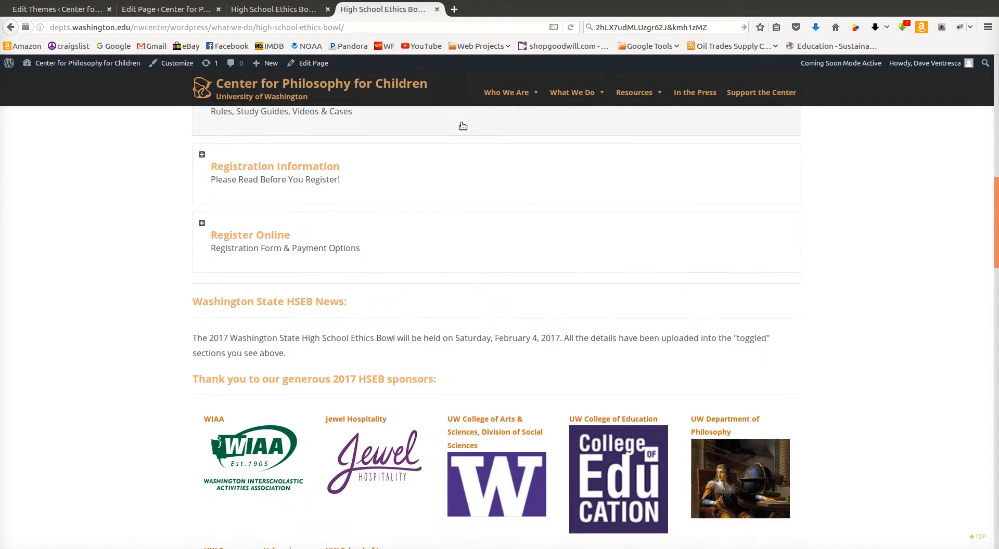
pyautogui.scroll(5, 401, 265)
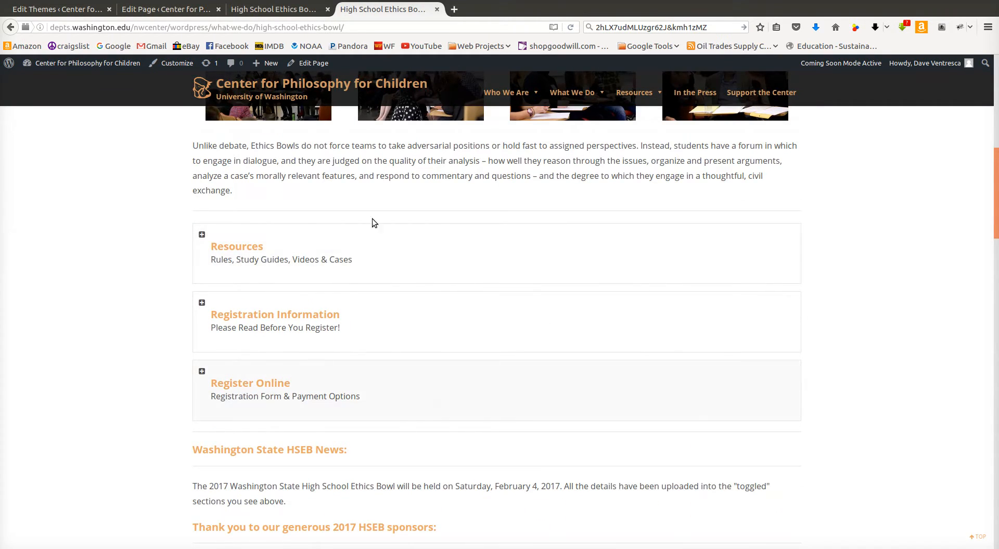
pyautogui.scroll(1, 395, 448)
pyautogui.scroll(-3, 395, 448)
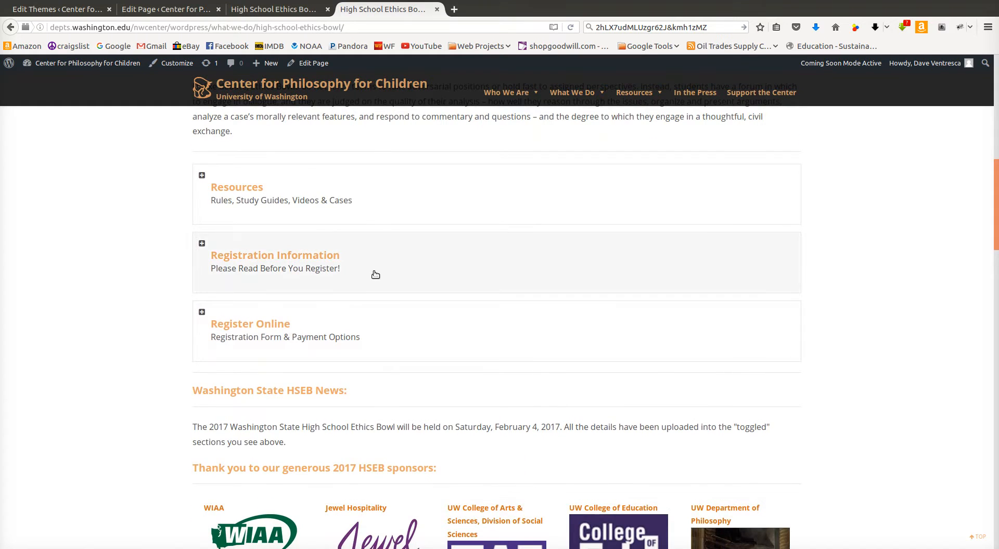
pyautogui.click(376, 274)
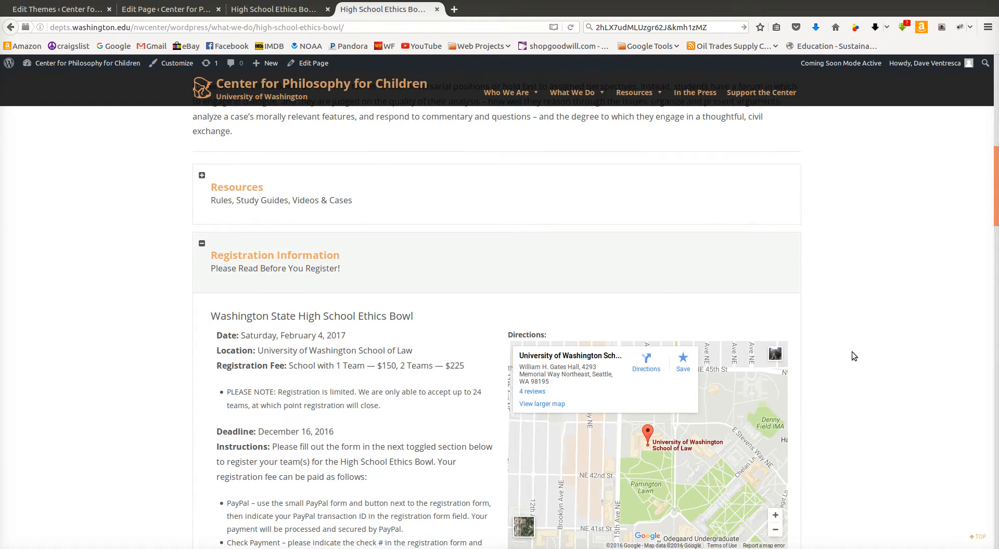
pyautogui.scroll(-3, 851, 352)
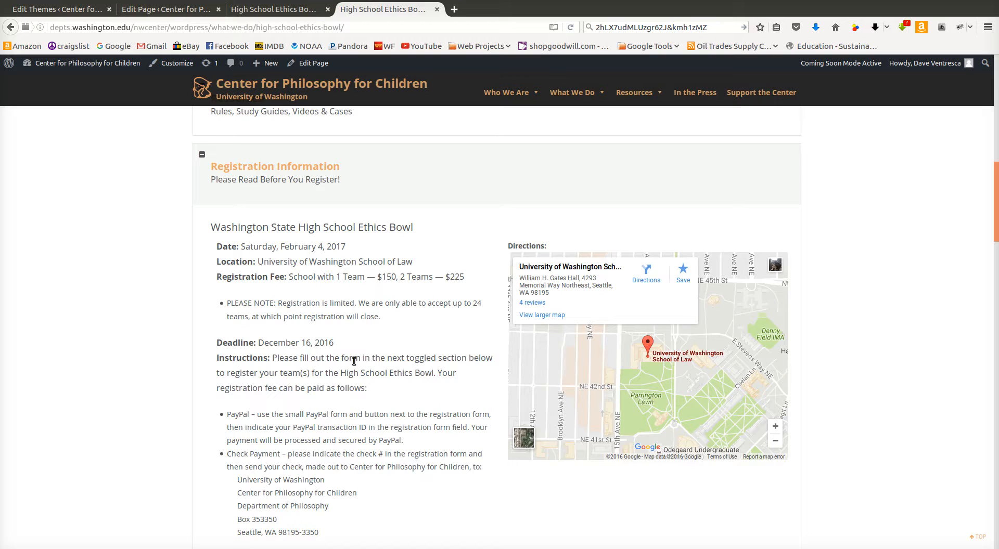
pyautogui.scroll(-3, 182, 337)
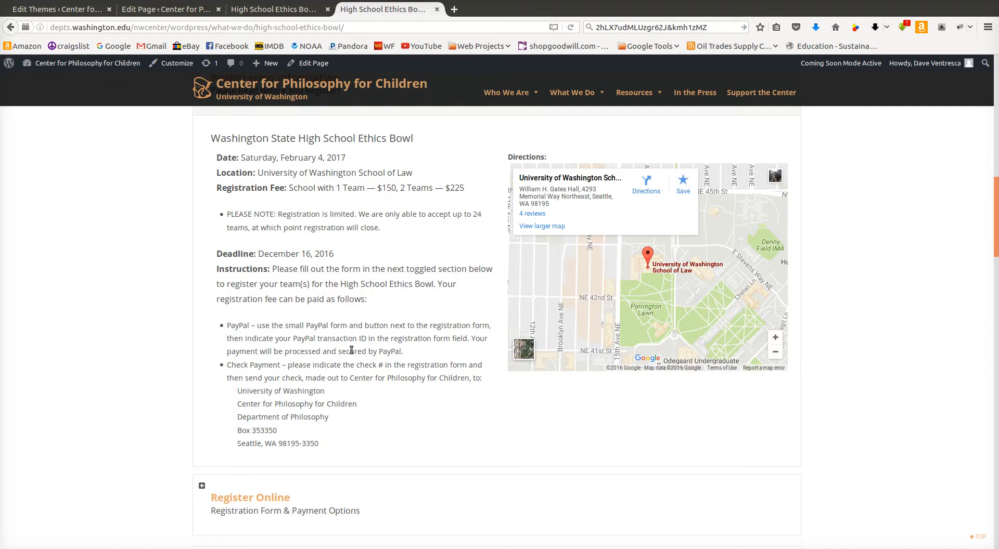
# Collapse Registration Information and expand the Register Online section to review its introduction and registration form
pyautogui.scroll(3, 352, 350)
pyautogui.click(493, 205)
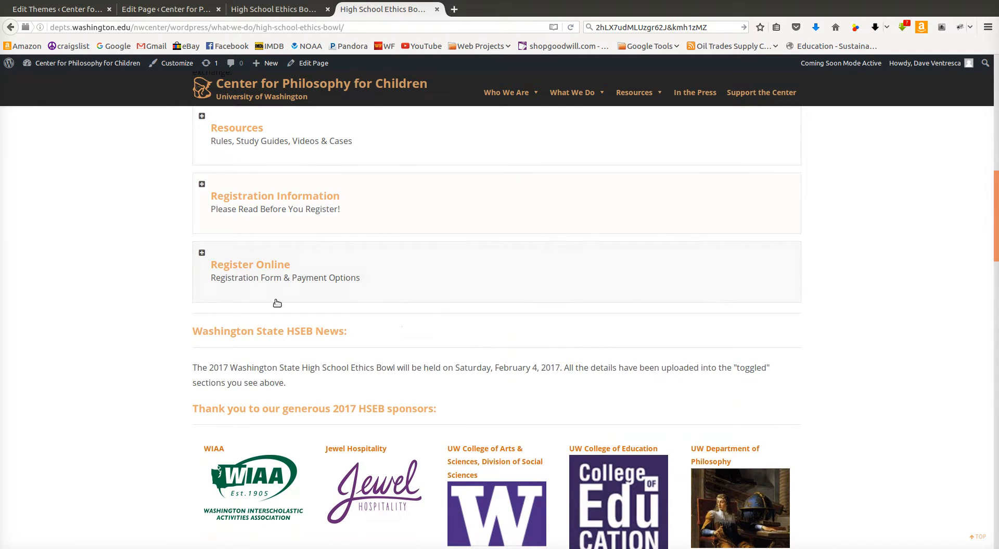
pyautogui.click(387, 270)
pyautogui.scroll(-2, 146, 368)
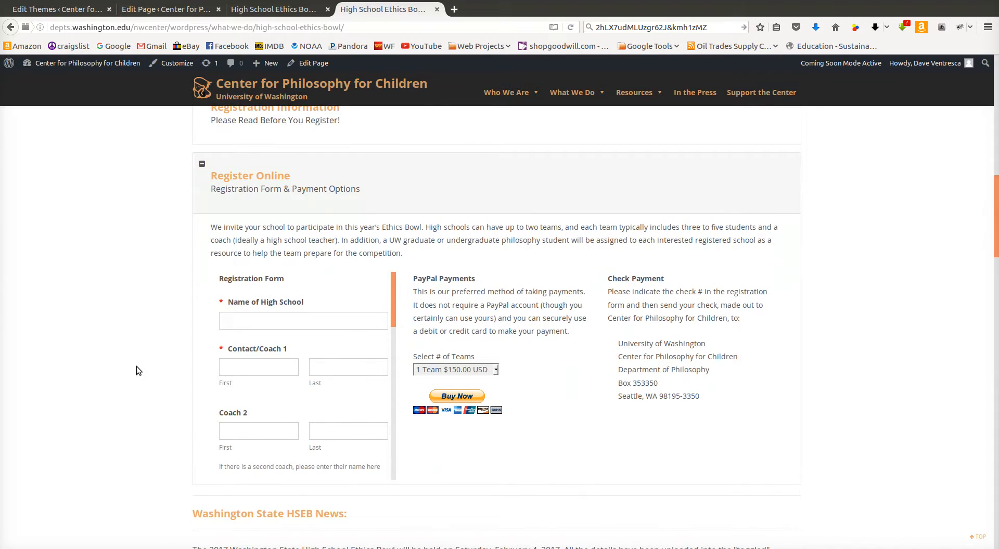
pyautogui.scroll(-1, 136, 366)
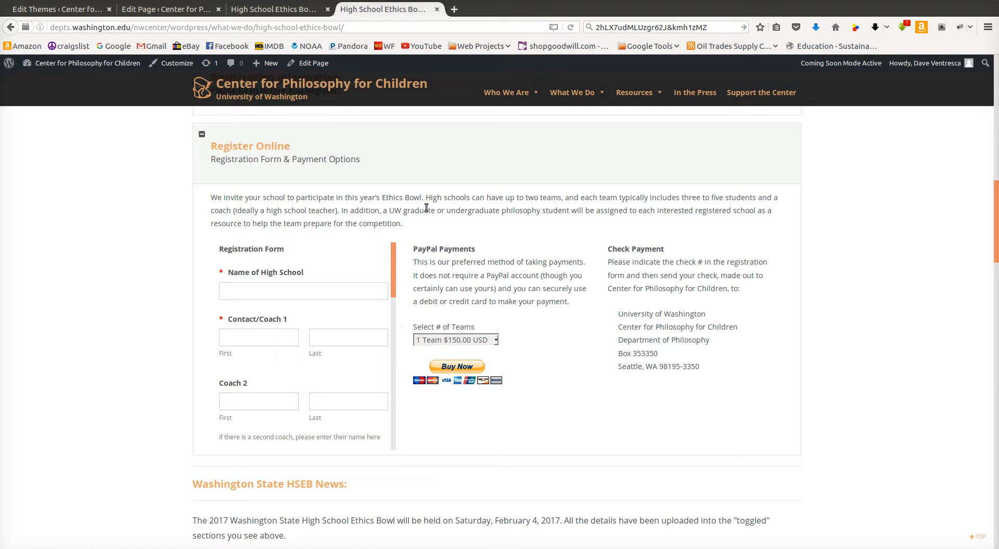
pyautogui.scroll(15, 721, 258)
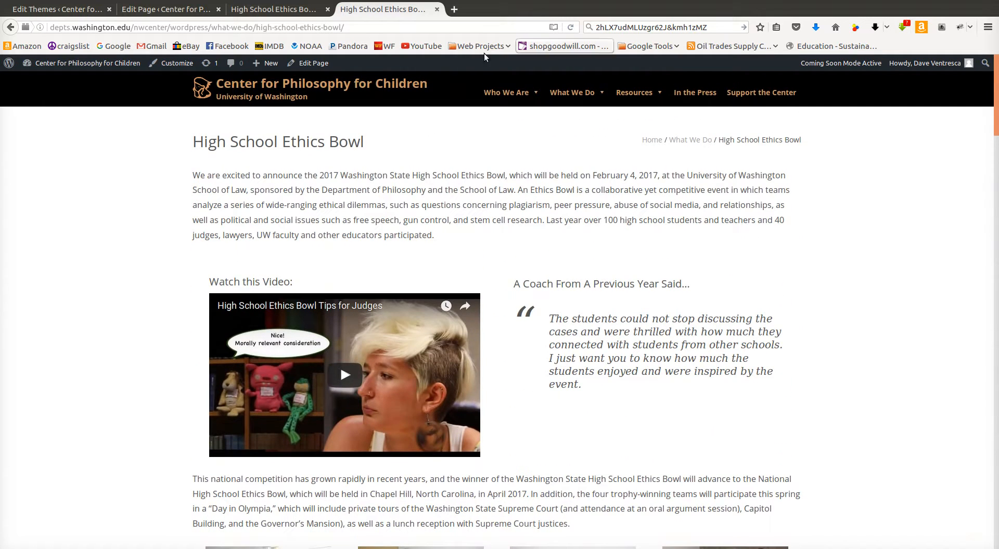
pyautogui.scroll(-7, 280, 194)
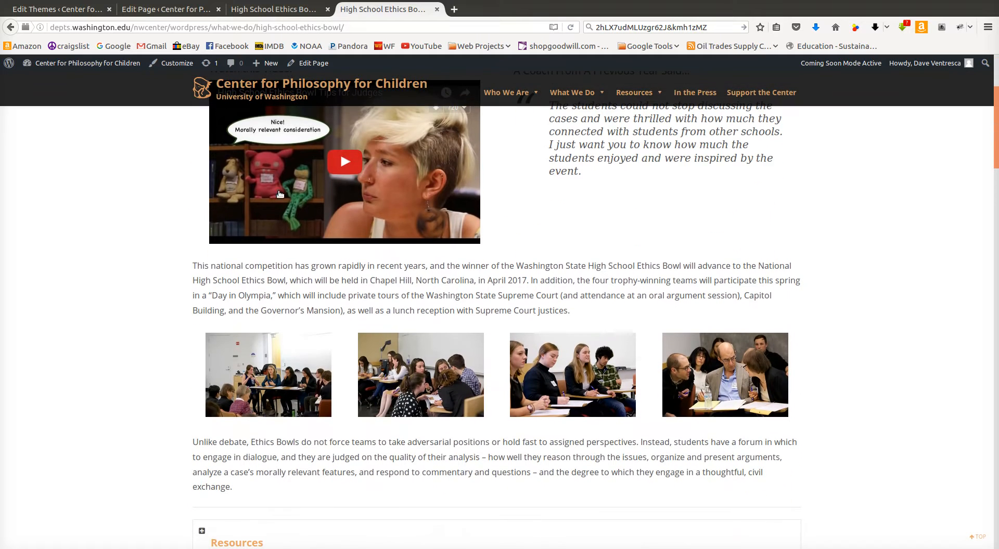
pyautogui.scroll(-10, 348, 429)
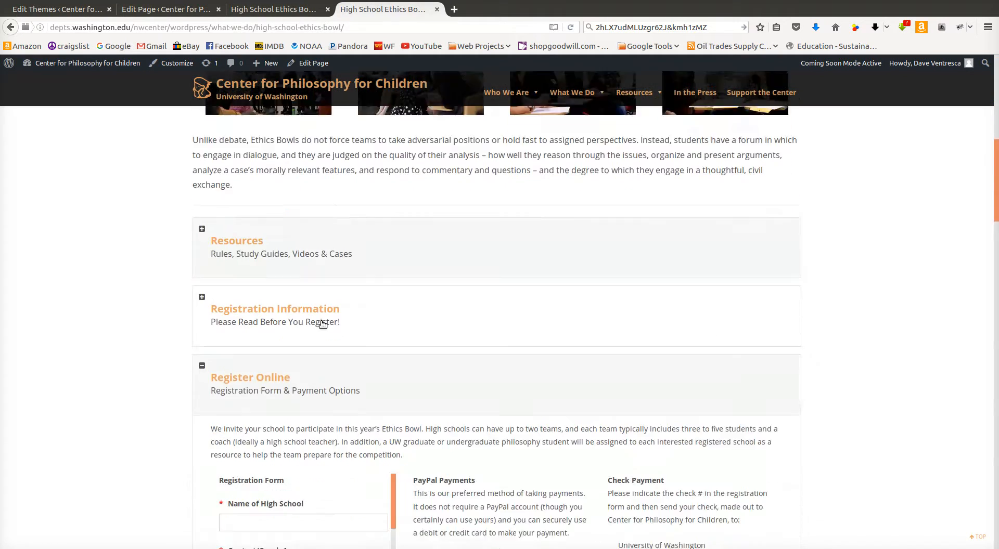
pyautogui.scroll(-5, 322, 324)
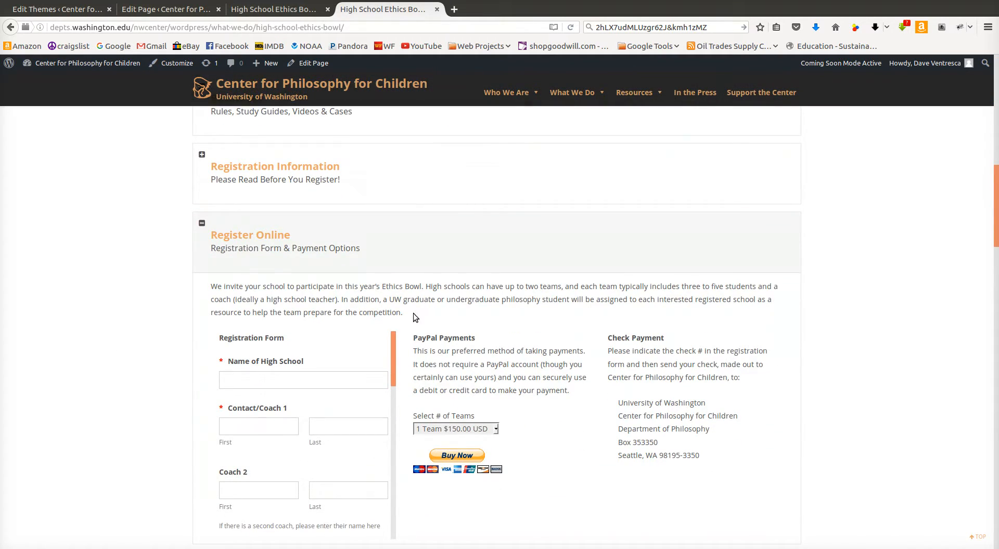
pyautogui.moveTo(408, 311); pyautogui.dragTo(264, 297)
pyautogui.moveTo(198, 292); pyautogui.dragTo(192, 286)
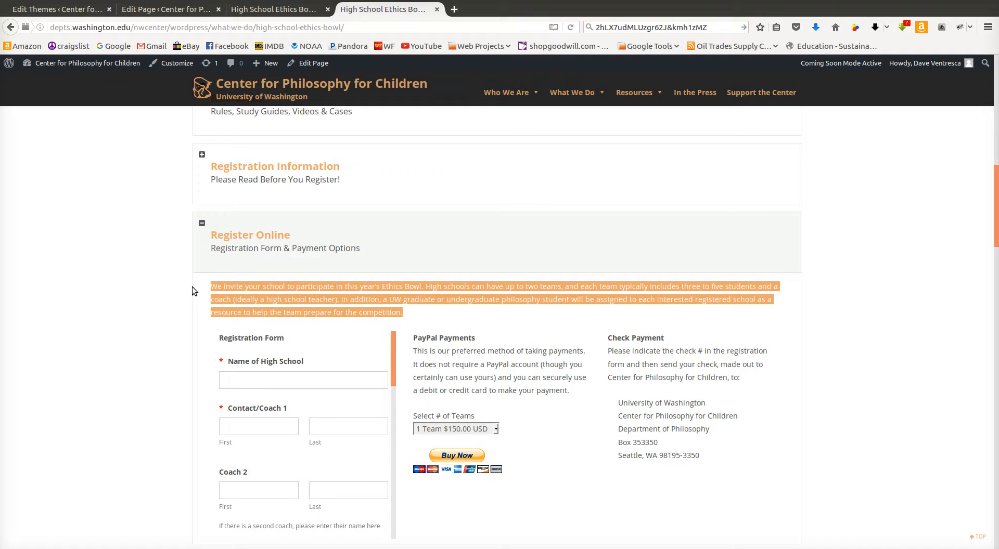
pyautogui.click(77, 317)
# Scroll through the registration form fields and inspect the team-count and PayPal payment options and the check address
pyautogui.scroll(-2, 93, 258)
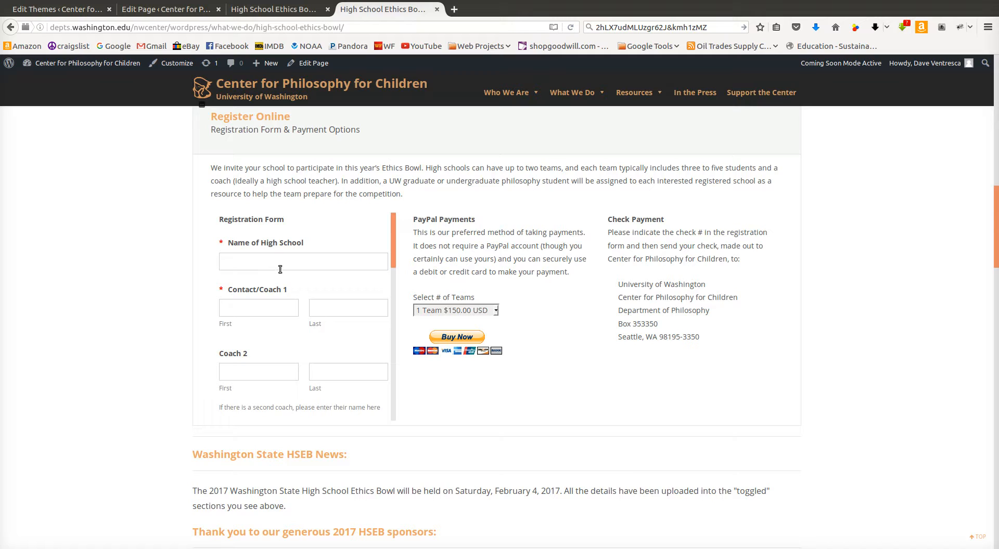
pyautogui.scroll(-1, 270, 292)
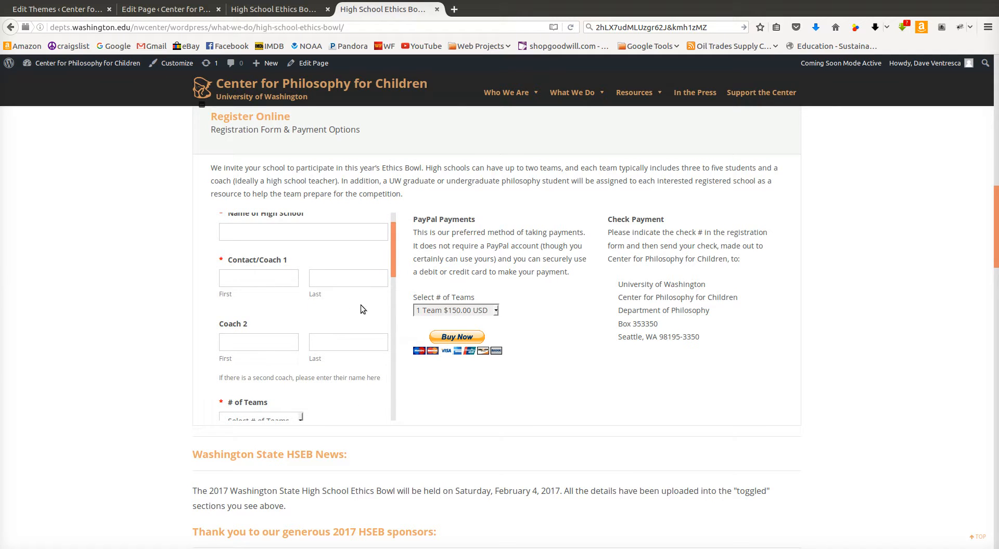
pyautogui.scroll(-2, 255, 312)
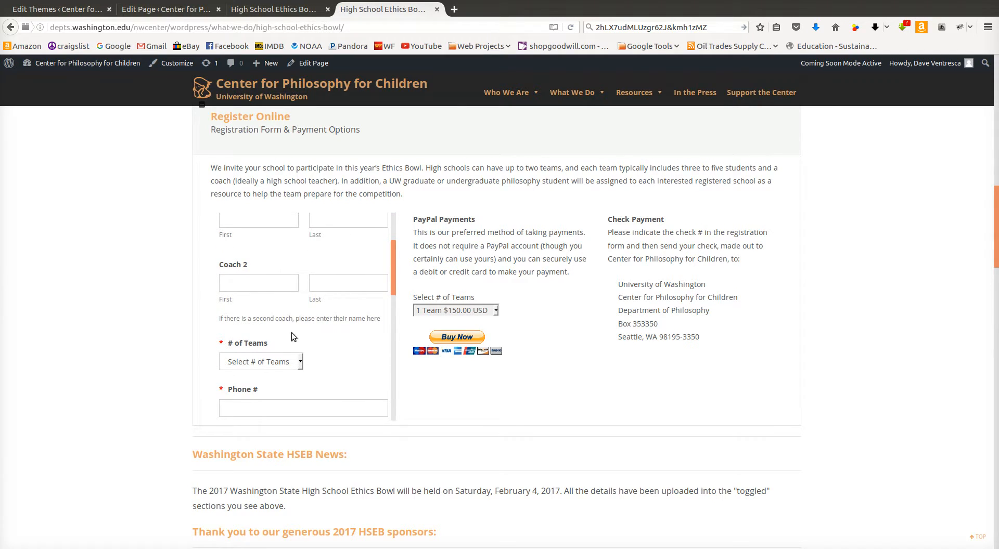
pyautogui.scroll(-2, 286, 320)
pyautogui.scroll(-3, 316, 268)
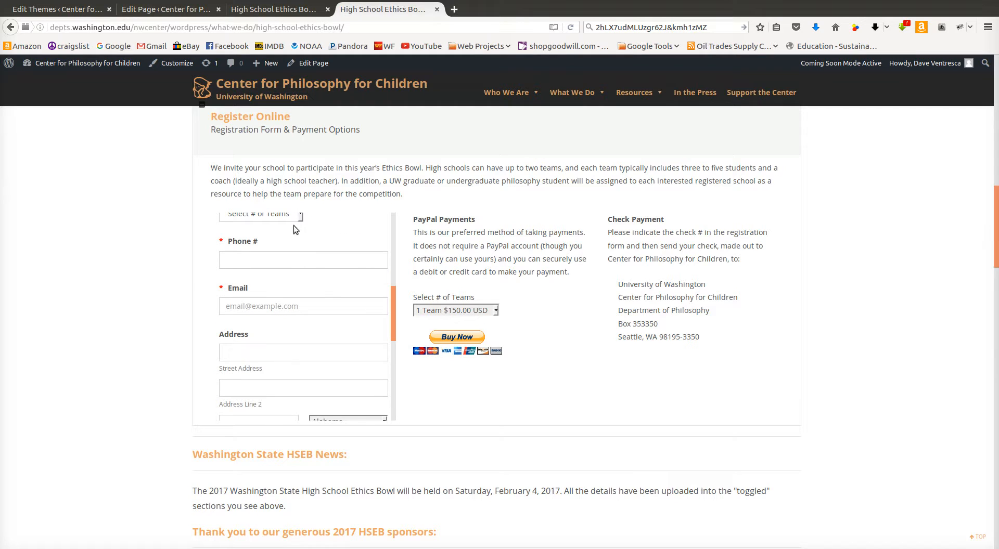
pyautogui.scroll(2, 316, 292)
pyautogui.click(281, 274)
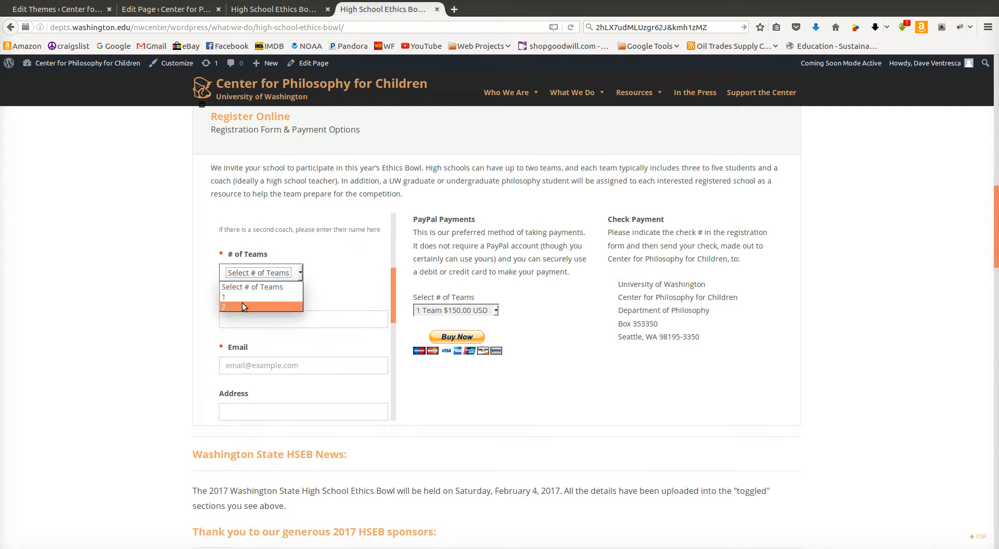
pyautogui.click(332, 283)
pyautogui.scroll(-3, 285, 299)
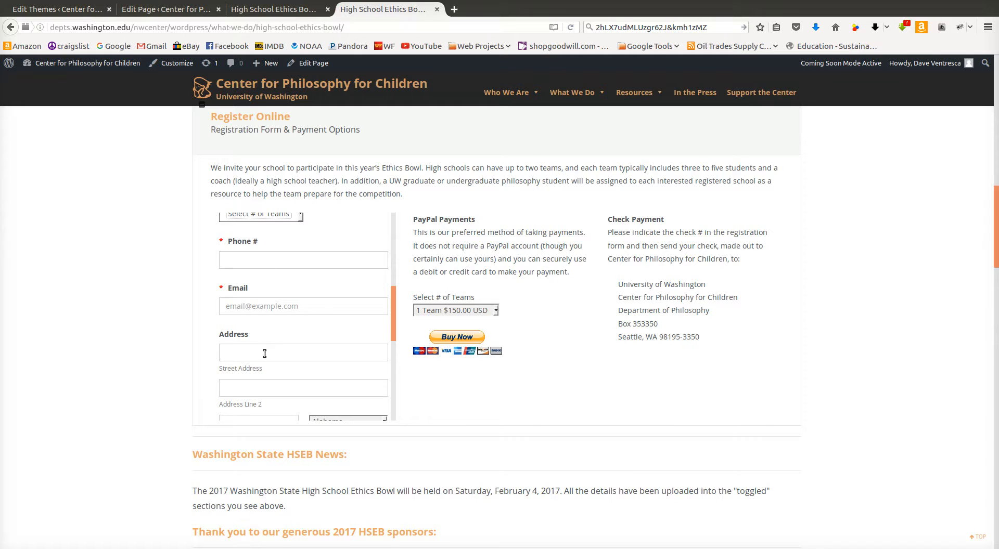
pyautogui.scroll(-6, 264, 346)
pyautogui.scroll(-4, 254, 373)
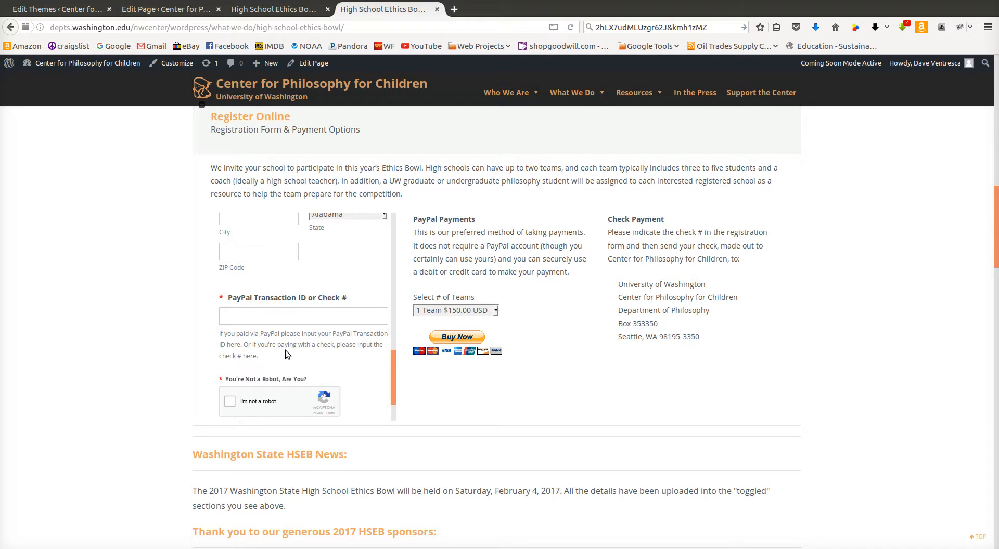
pyautogui.scroll(-2, 260, 346)
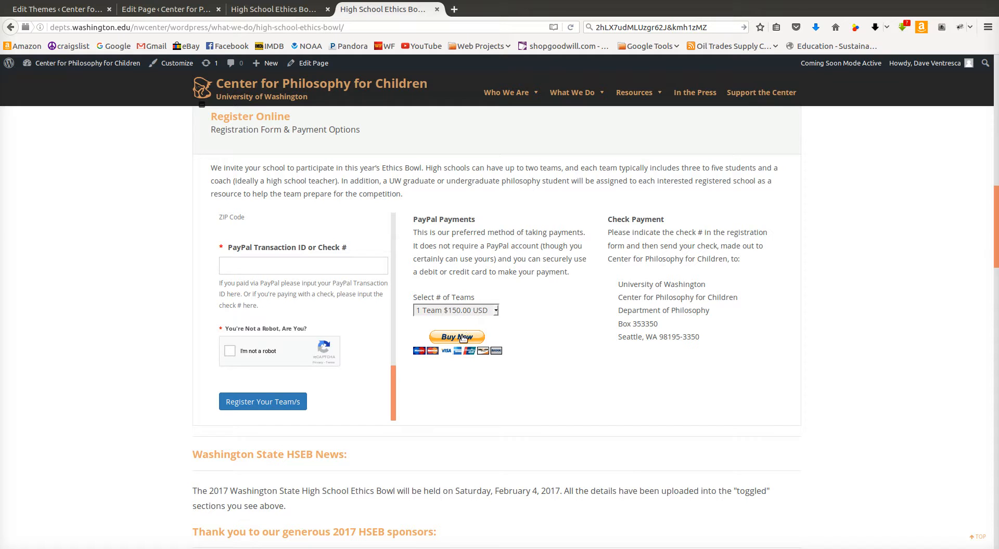
pyautogui.click(465, 312)
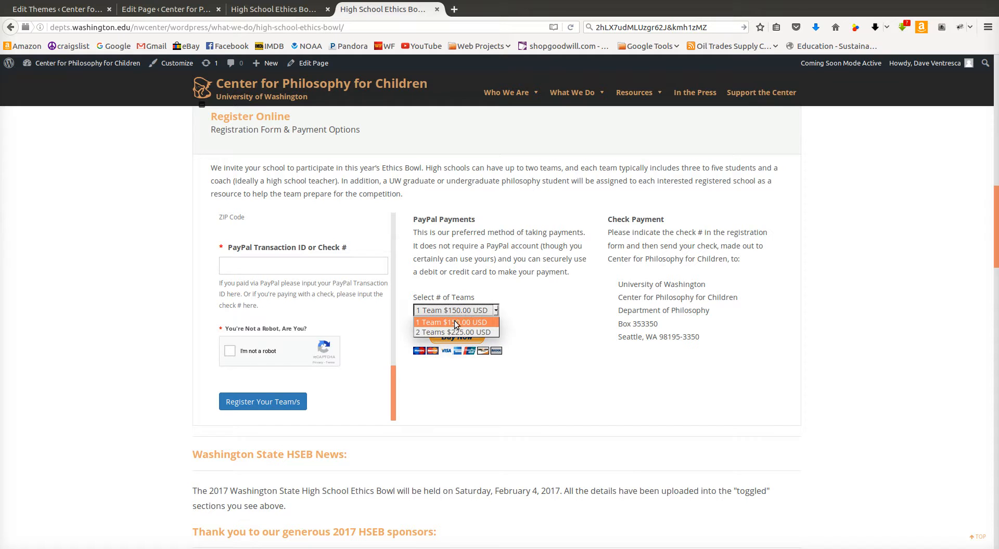
pyautogui.click(582, 327)
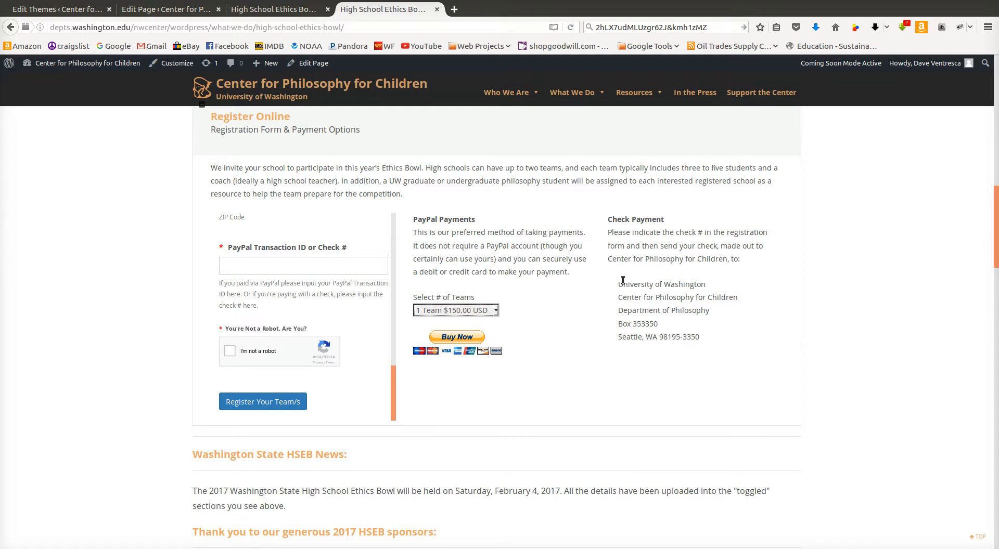
pyautogui.moveTo(619, 281); pyautogui.dragTo(708, 331)
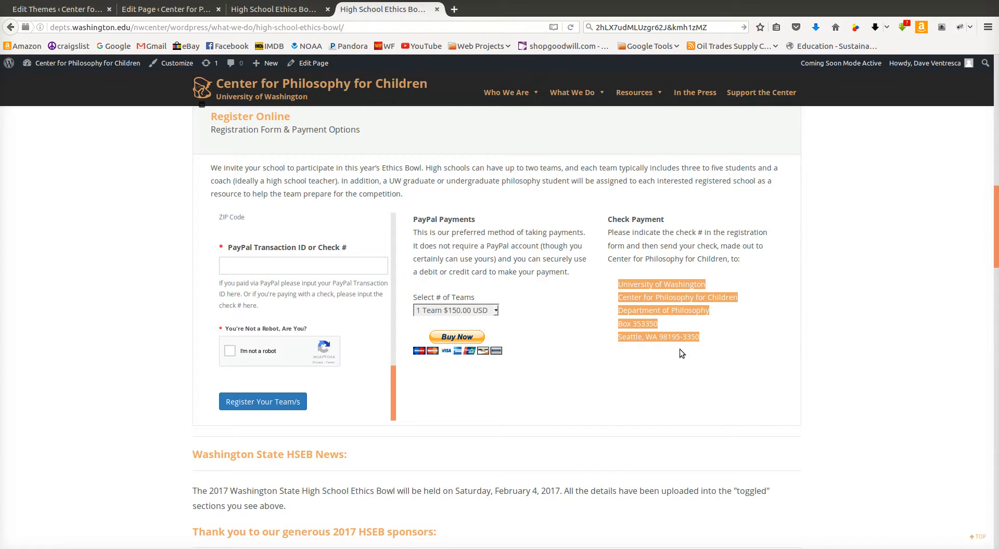
pyautogui.click(775, 392)
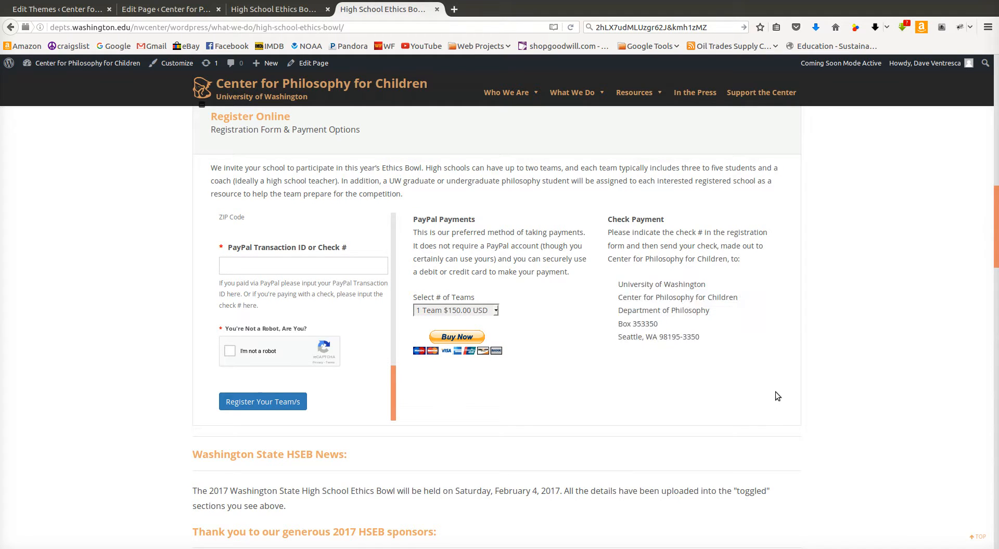
# Collapse Register Online and scroll back through the page from the introduction to the sponsors section
pyautogui.scroll(3, 756, 376)
pyautogui.click(745, 280)
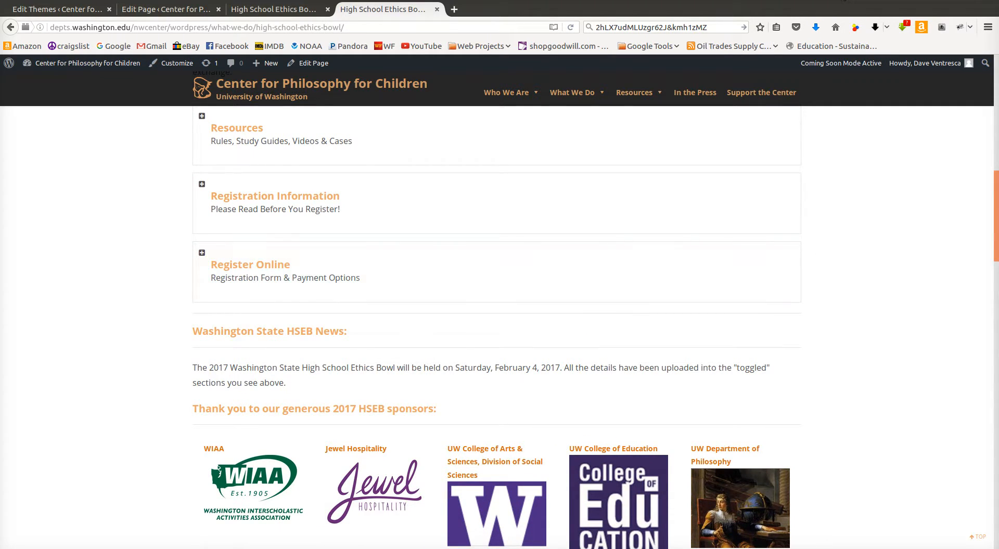
pyautogui.scroll(10, 604, 294)
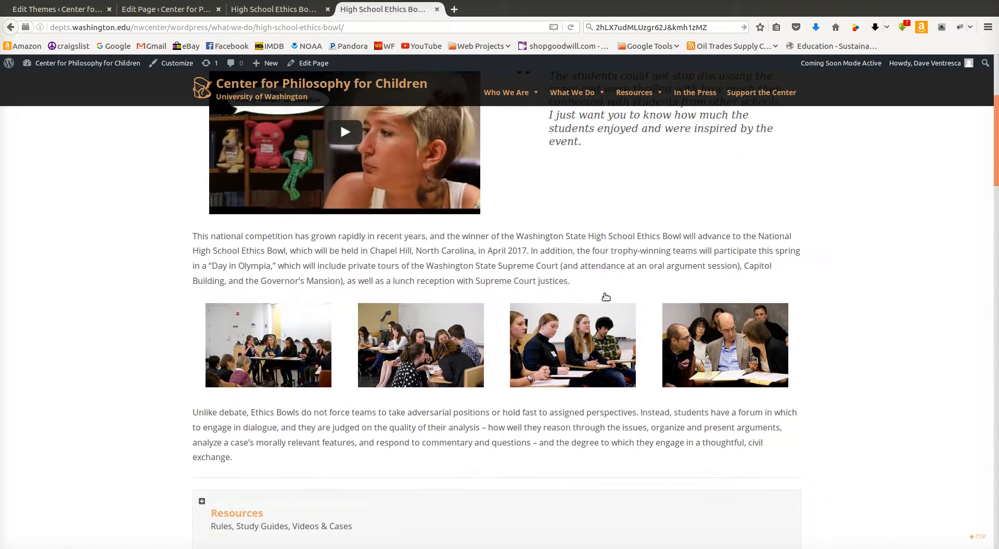
pyautogui.scroll(3, 603, 298)
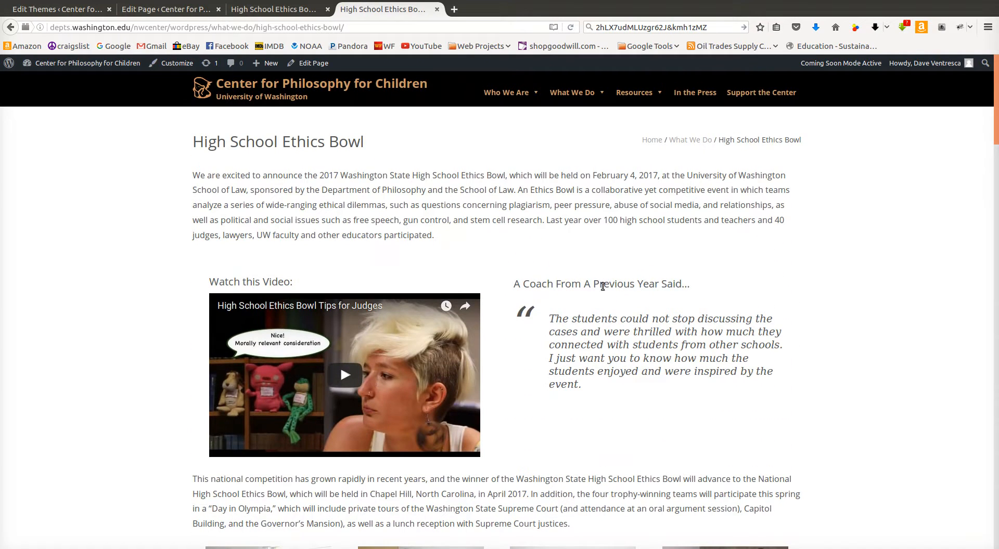
pyautogui.doubleClick(198, 174)
pyautogui.scroll(-9, 454, 229)
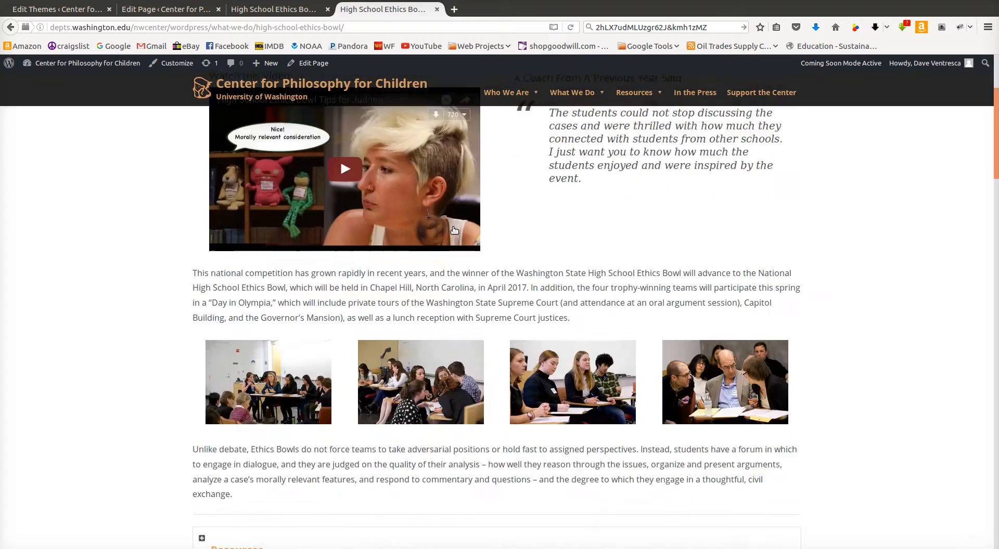
pyautogui.scroll(-4, 454, 229)
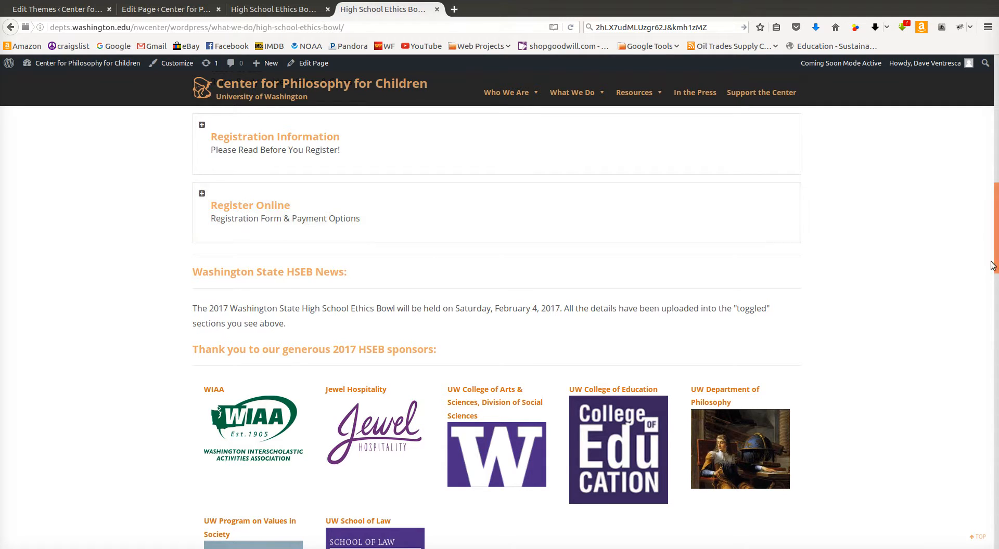
pyautogui.scroll(3, 973, 245)
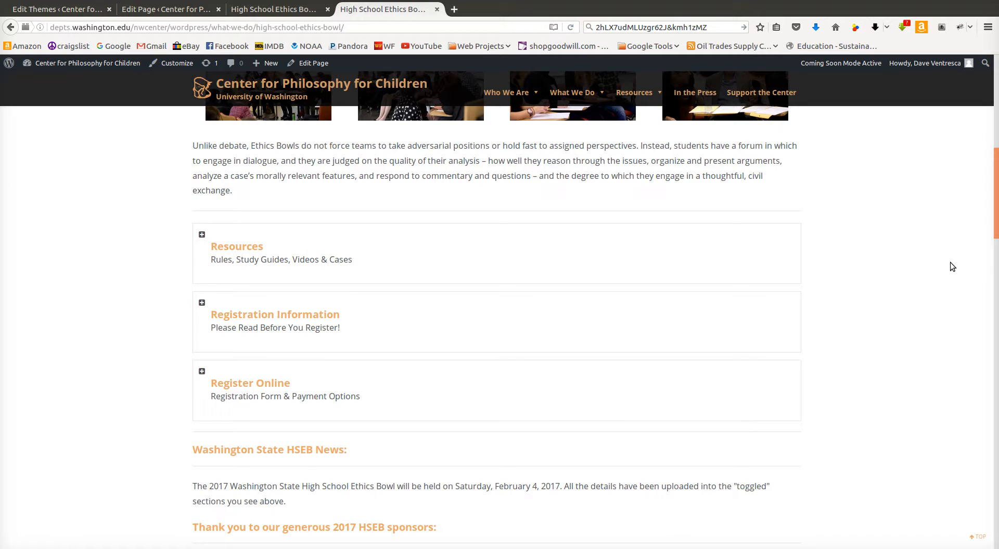
pyautogui.scroll(7, 950, 261)
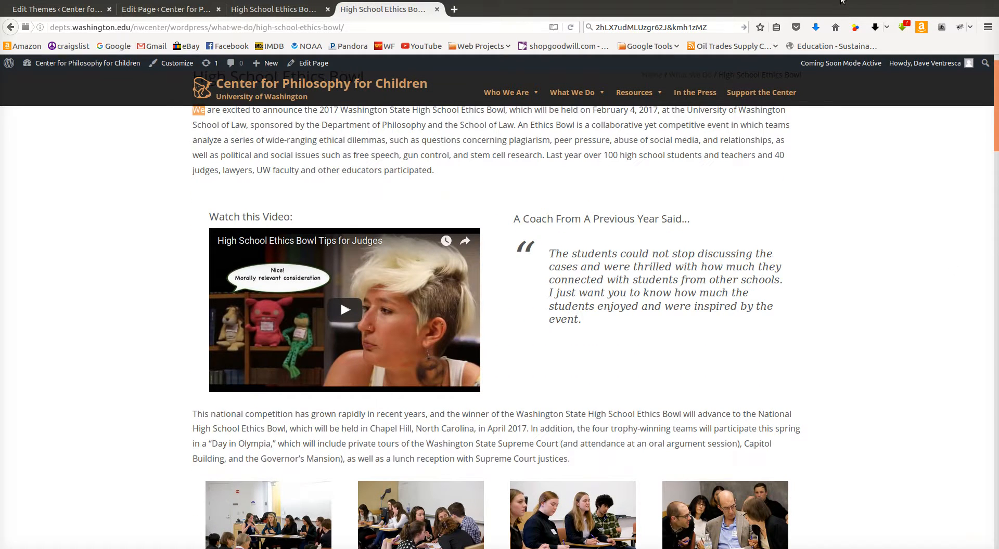